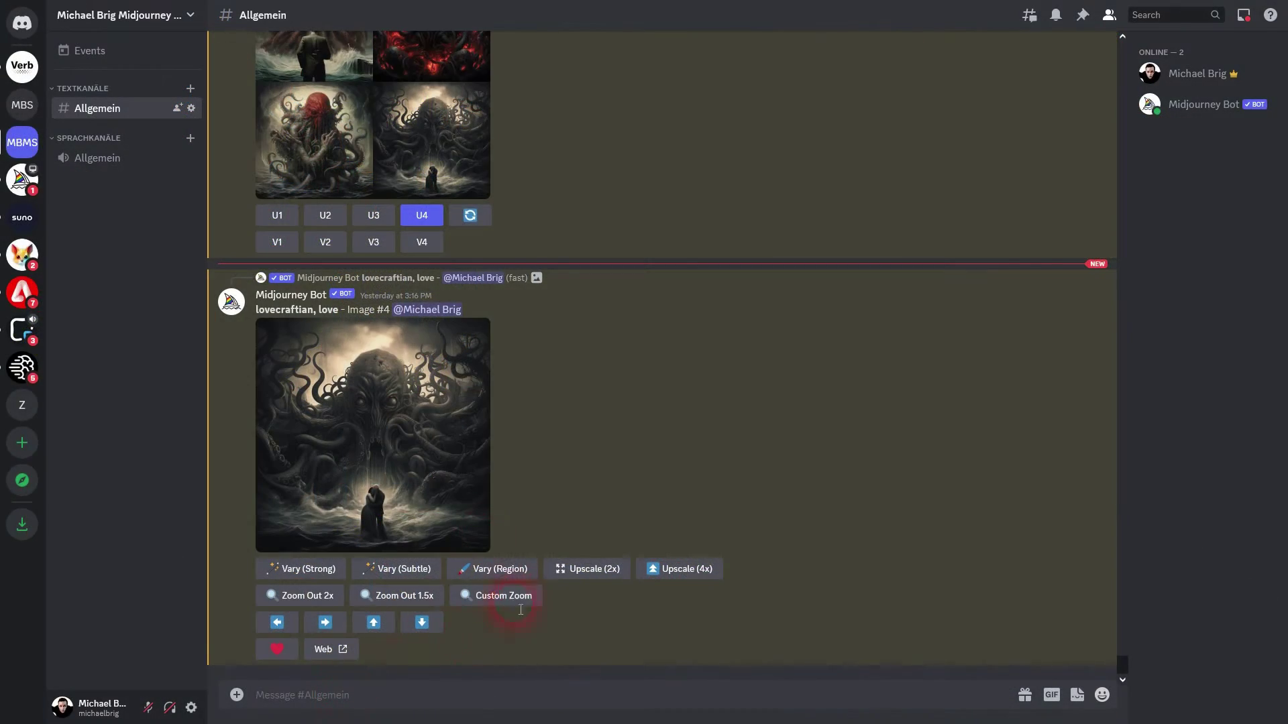
# - Send Midjourney the /imagine prompt 'isometric, building'
pyautogui.write('/imagine')
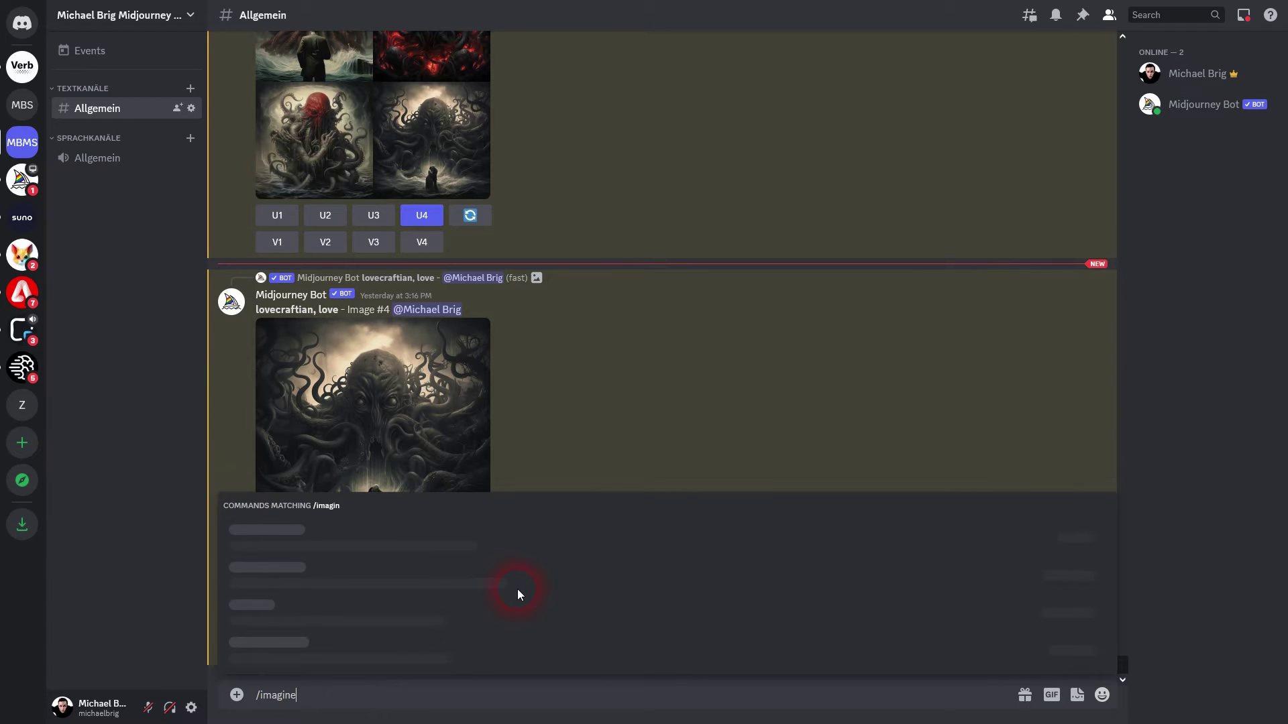
pyautogui.press('Tab')
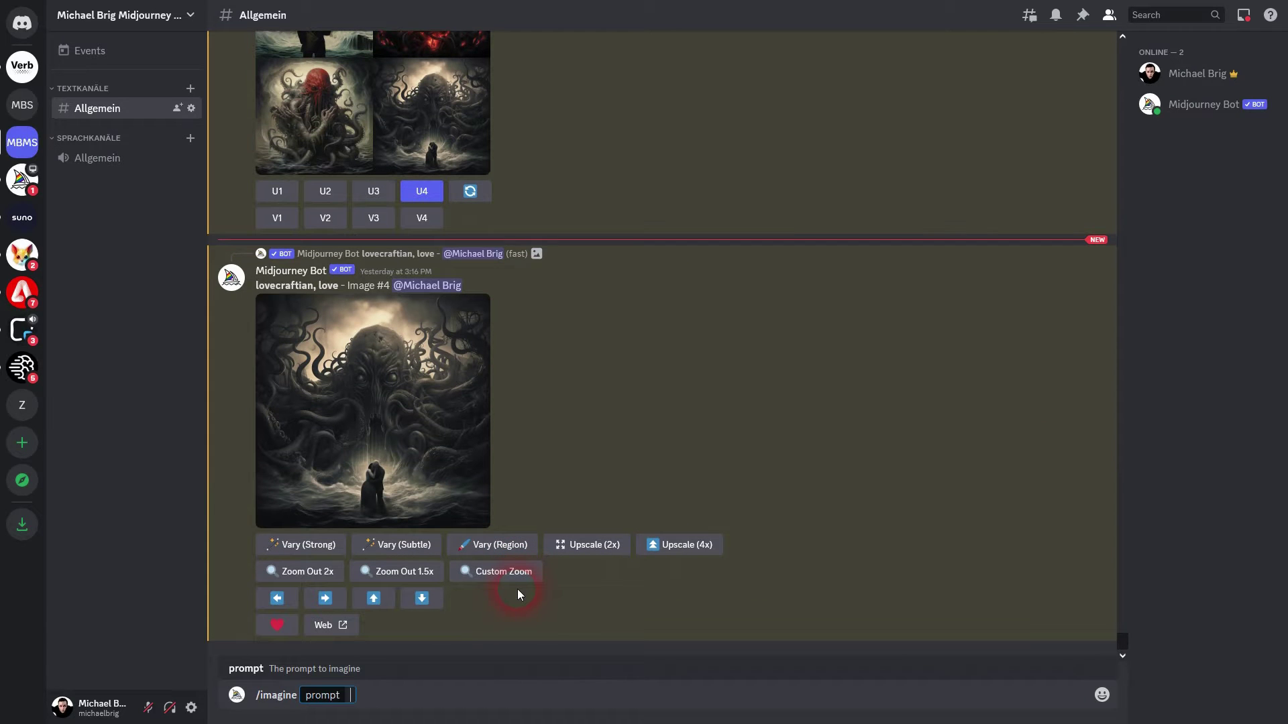
pyautogui.write('isometric, building')
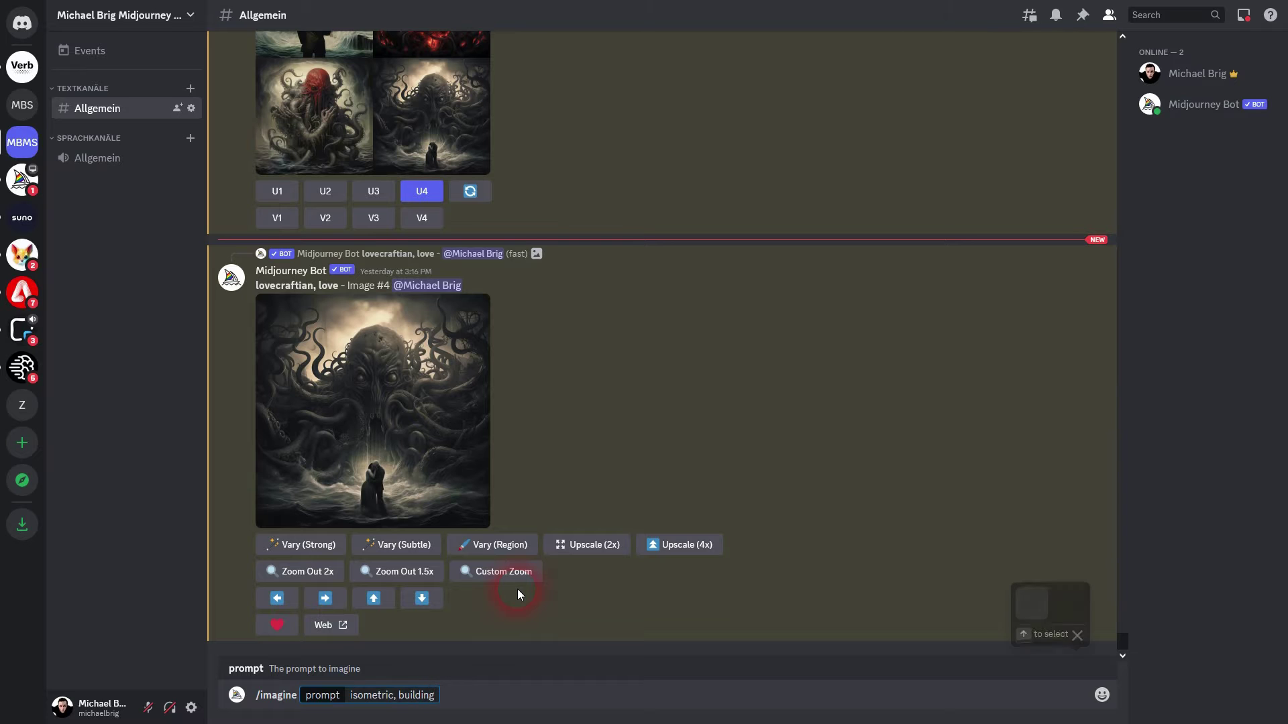
pyautogui.press('Return')
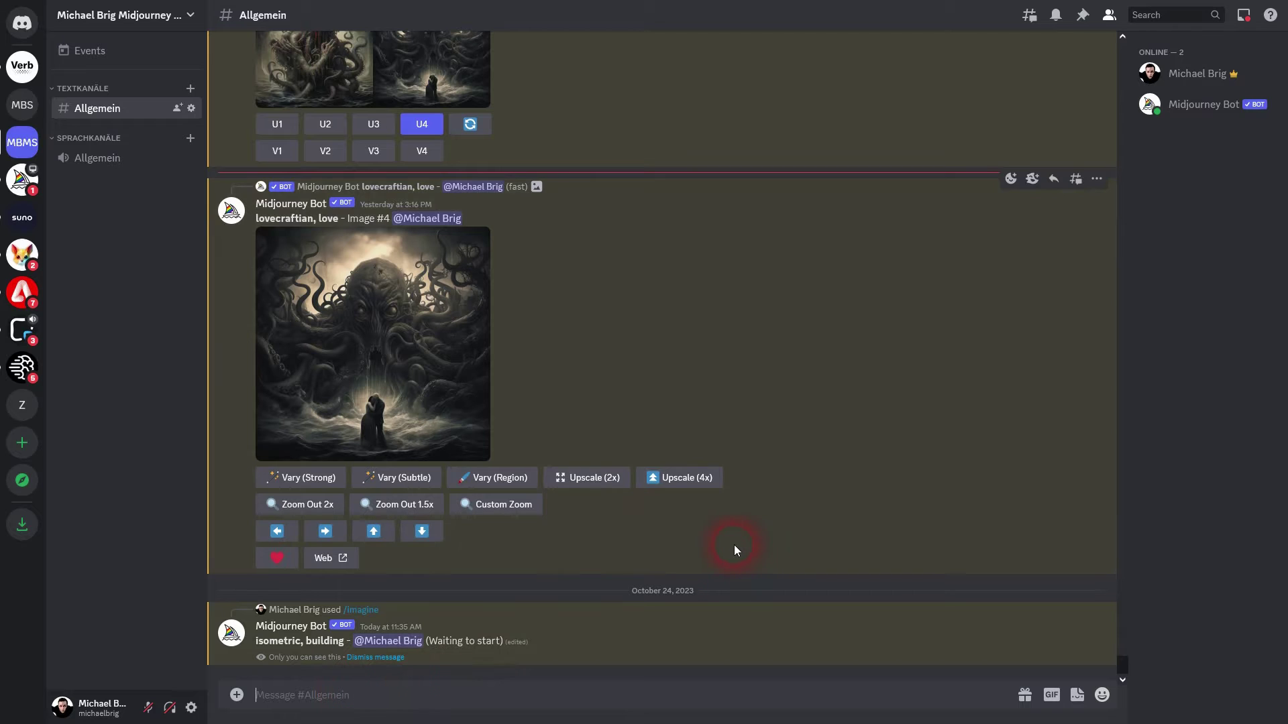
# - Submit the /imagine prompt 'isometric, clean pixel art, building' to Midjourney
pyautogui.write('/')
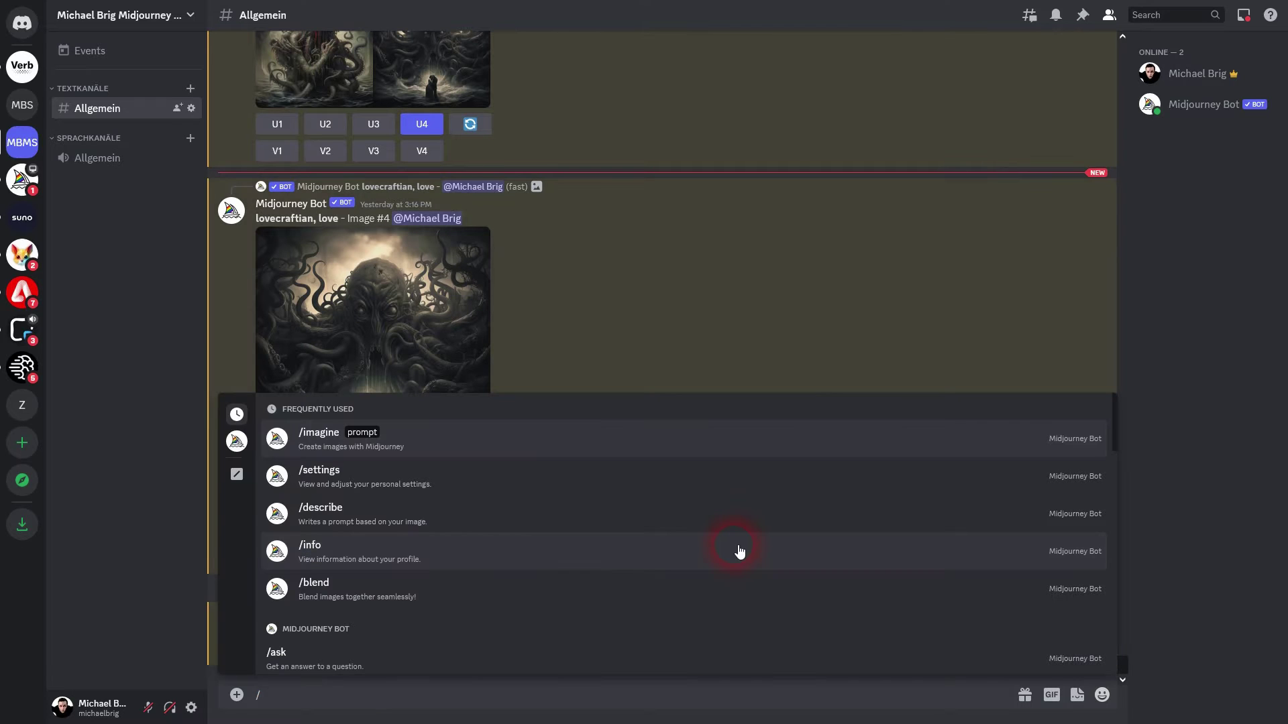
pyautogui.click(691, 433)
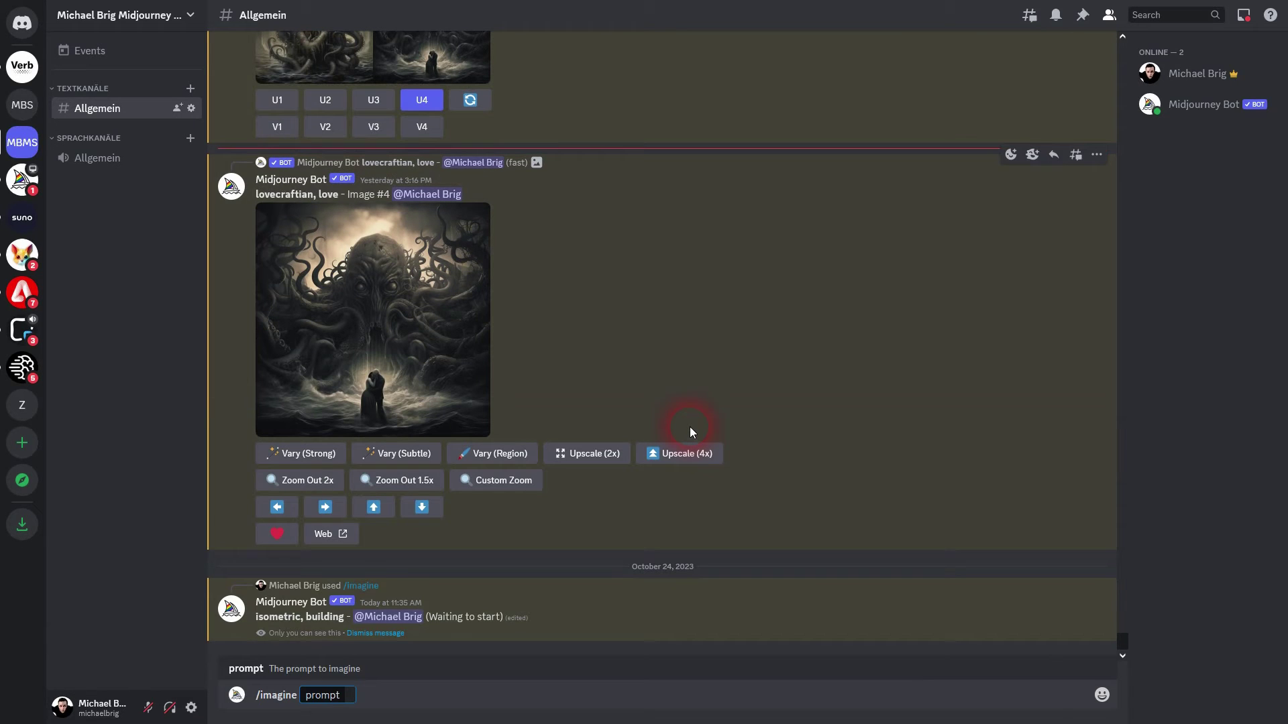
pyautogui.write('isometric')
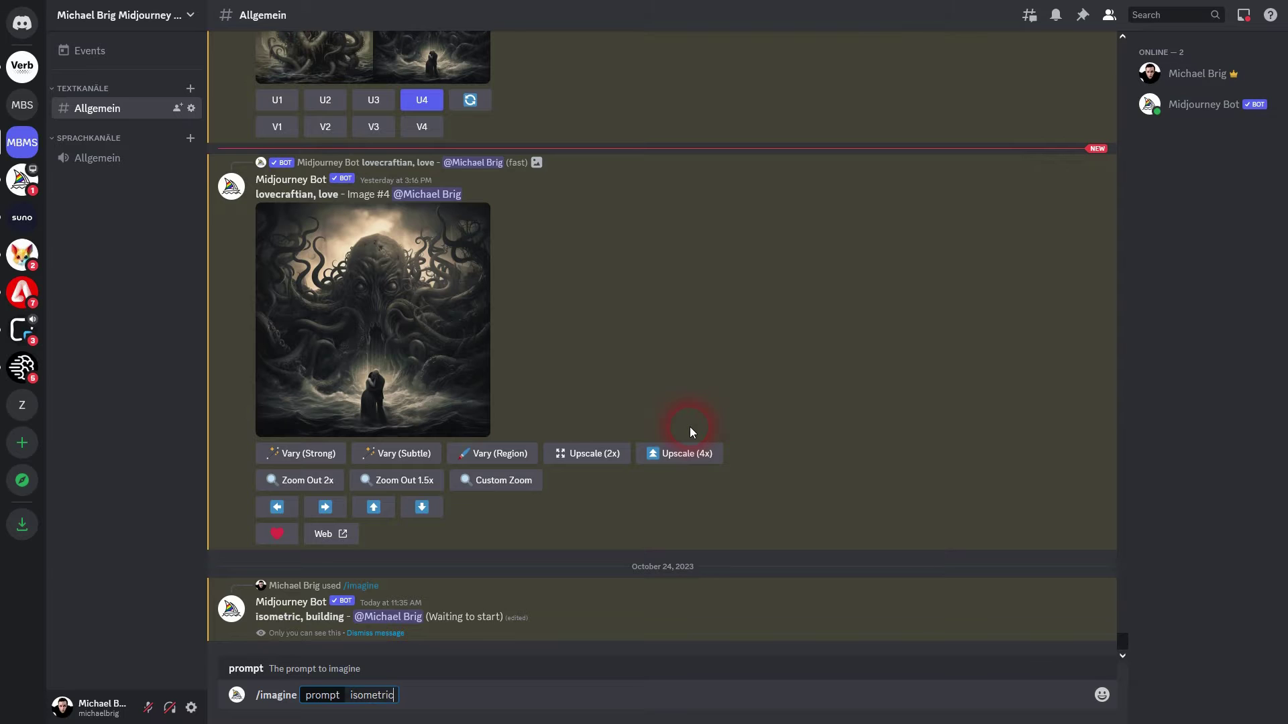
pyautogui.write(', clean')
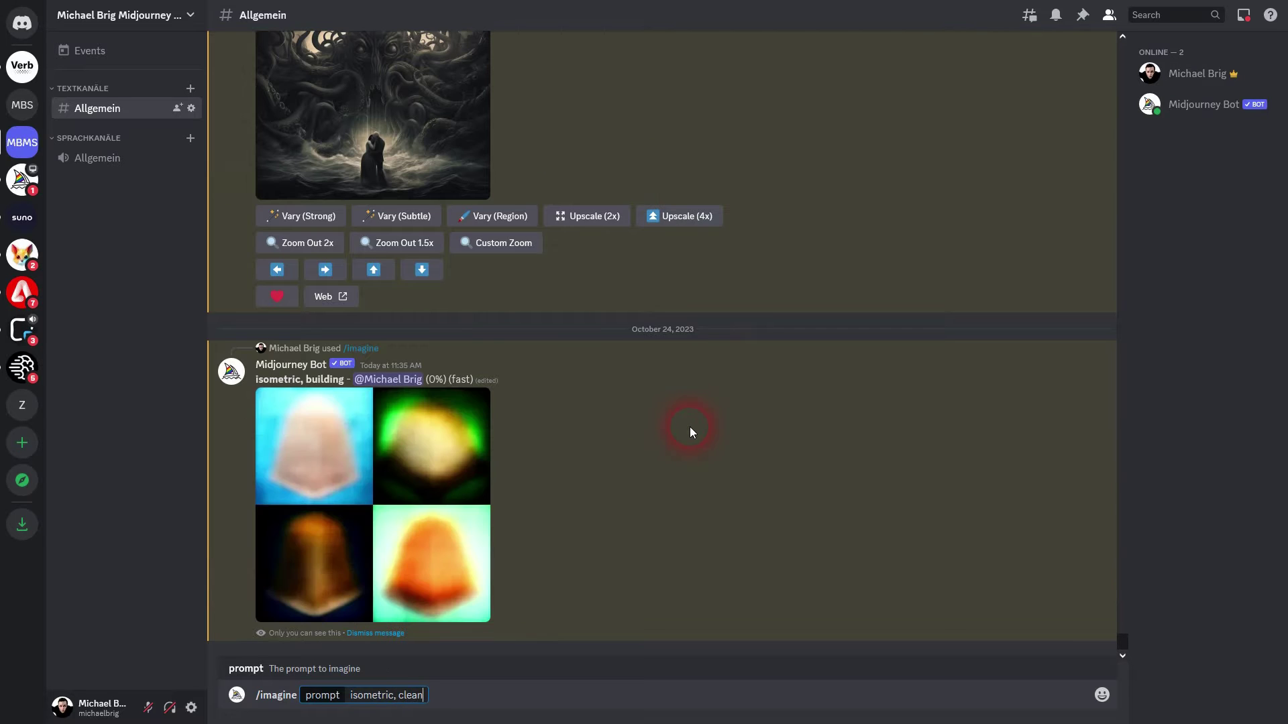
pyautogui.write(' pixel art')
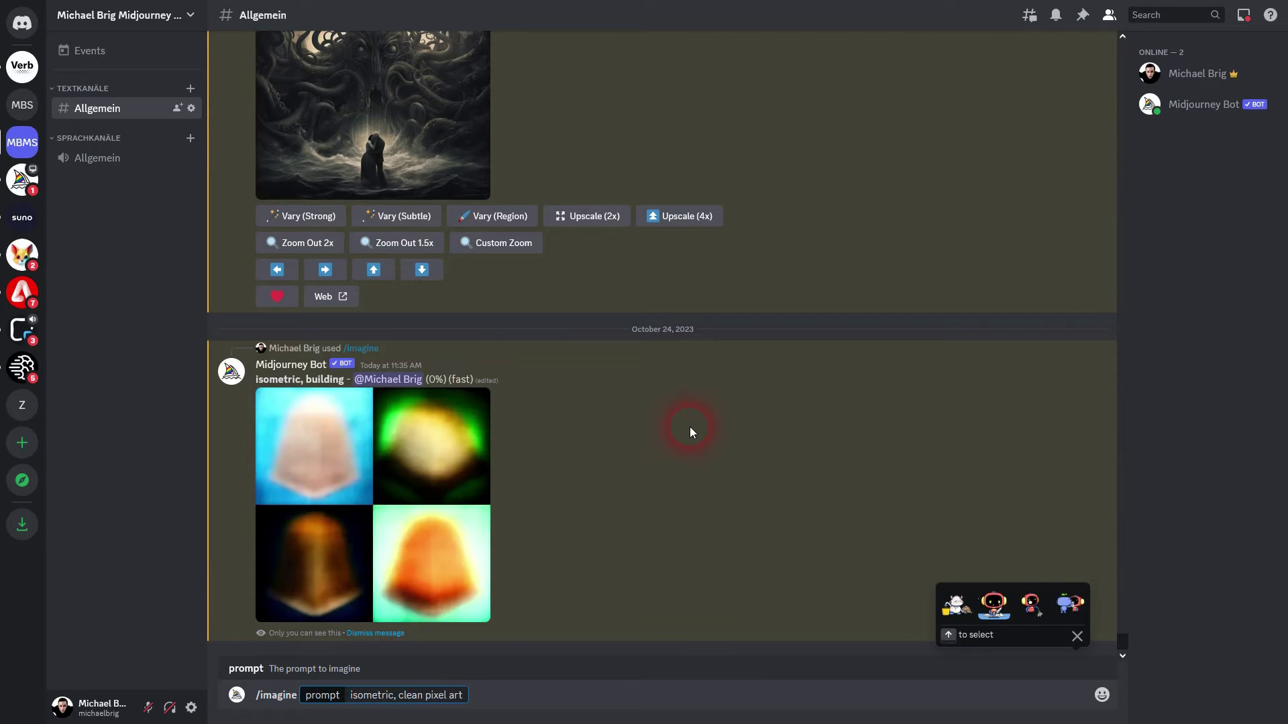
pyautogui.write(', building')
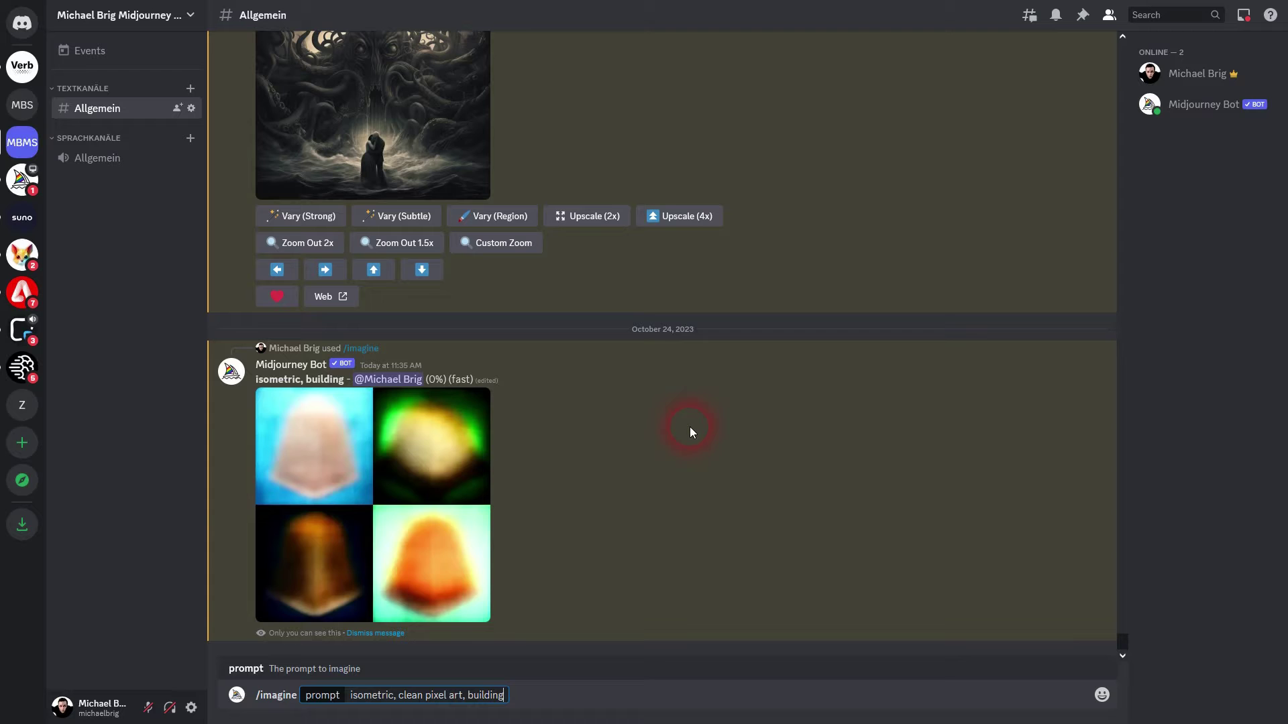
pyautogui.press('Return')
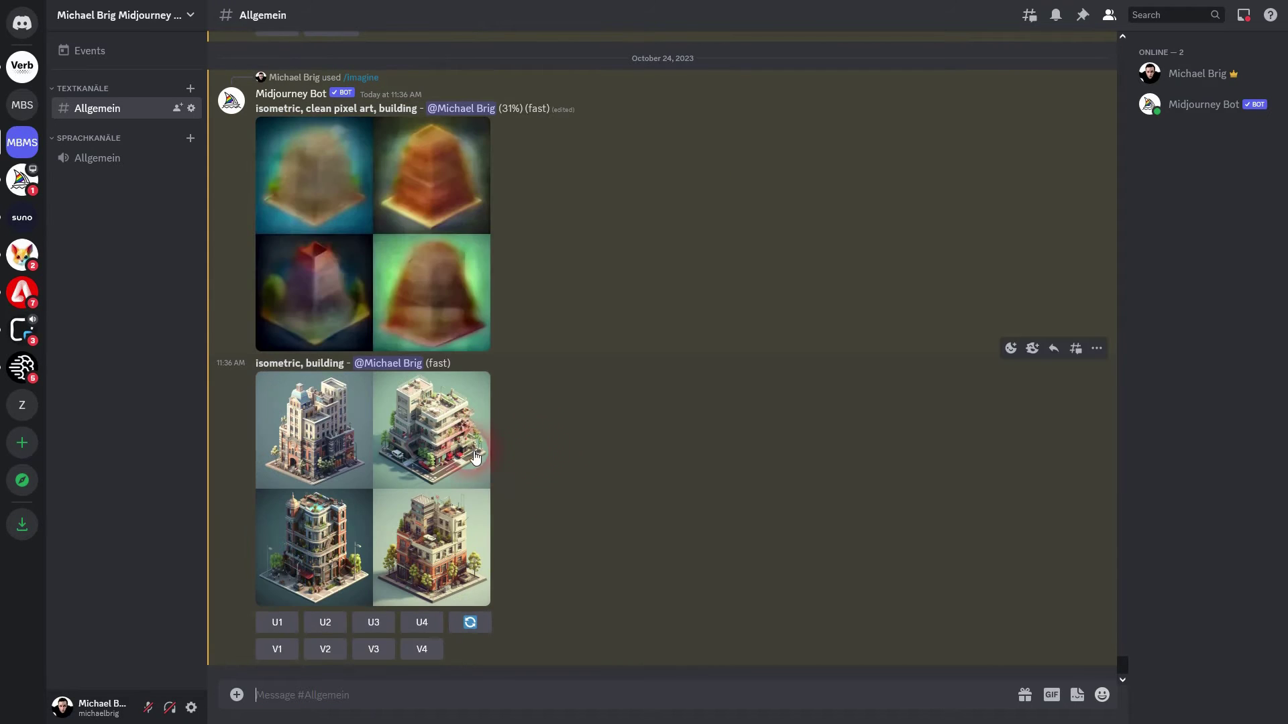
pyautogui.click(430, 461)
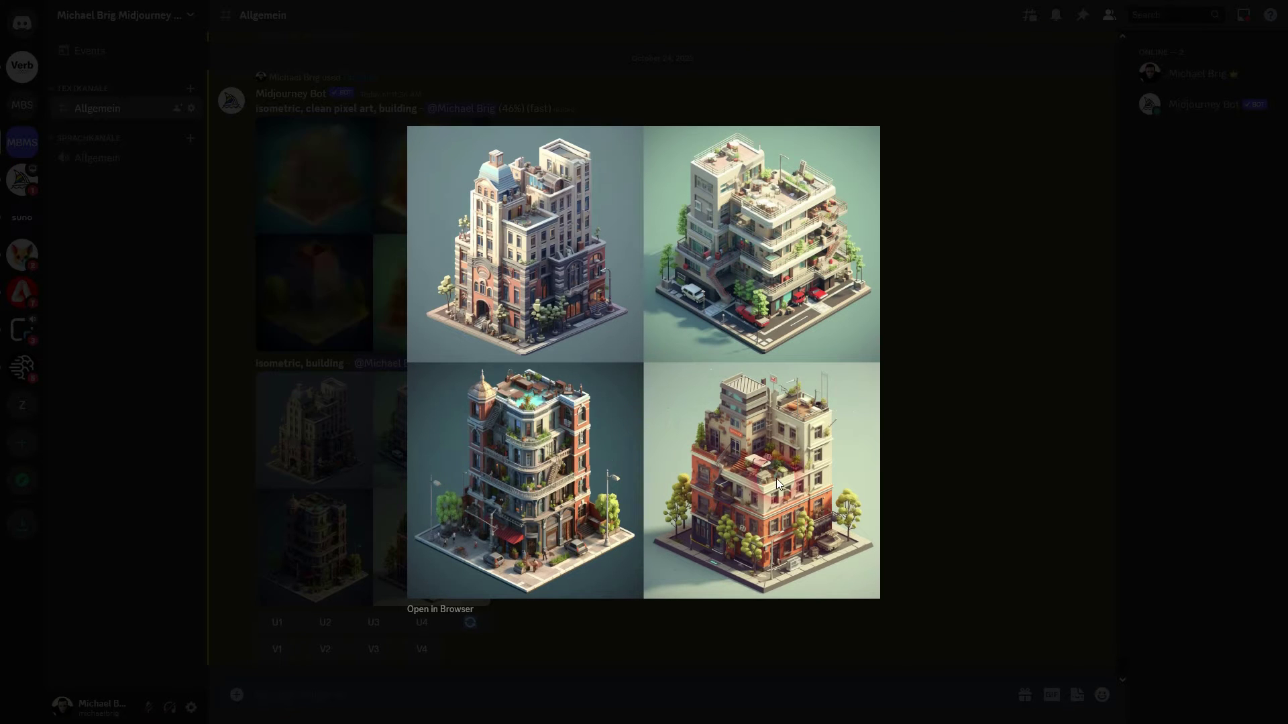
pyautogui.click(896, 436)
pyautogui.click(909, 424)
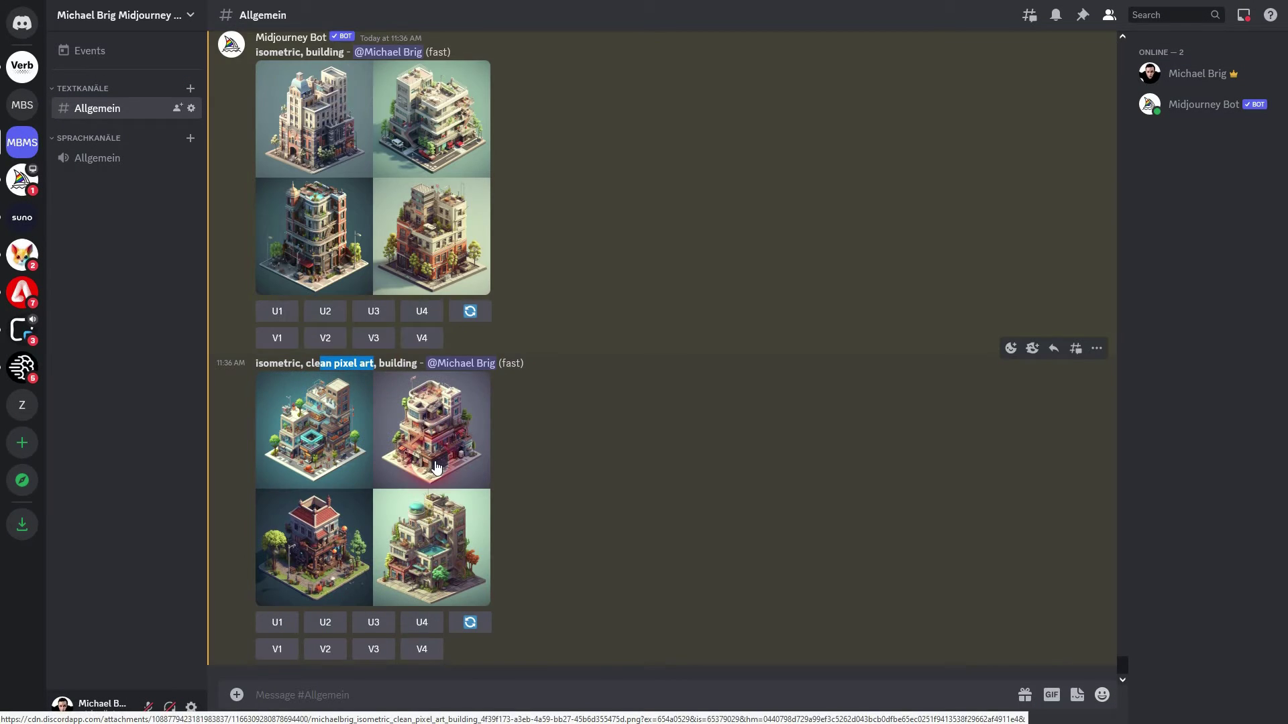
pyautogui.click(431, 461)
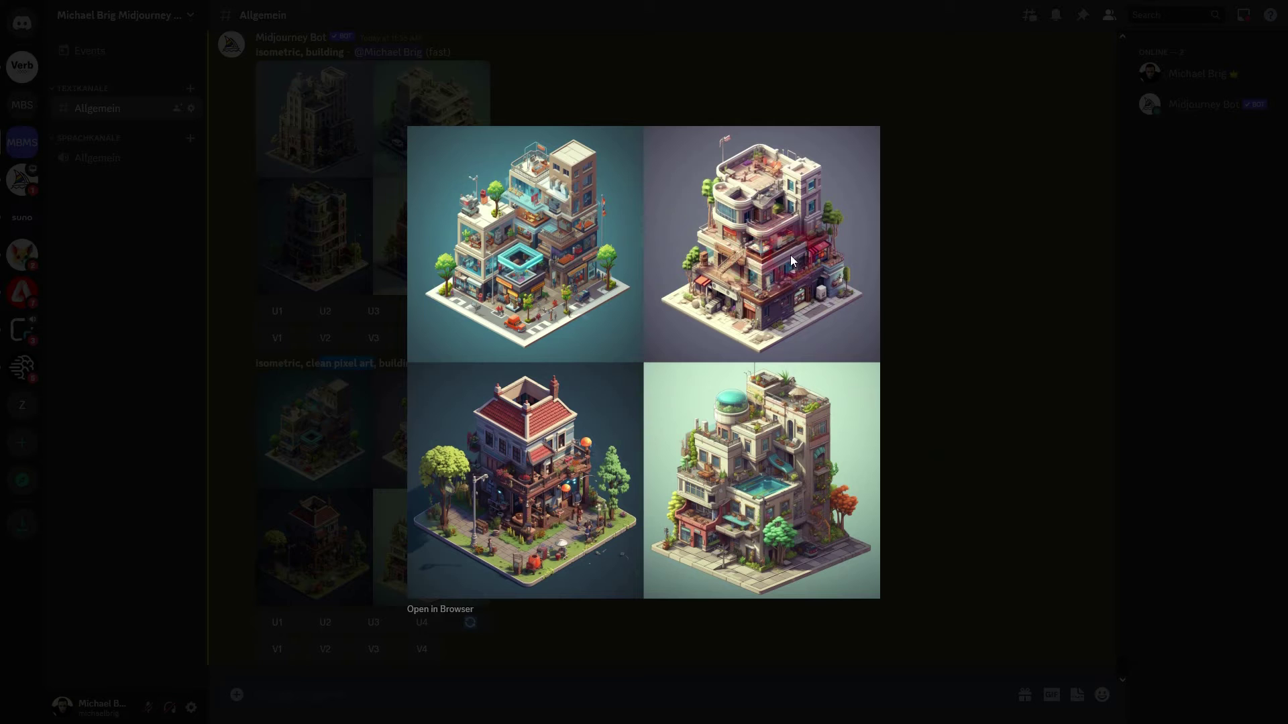
pyautogui.click(962, 432)
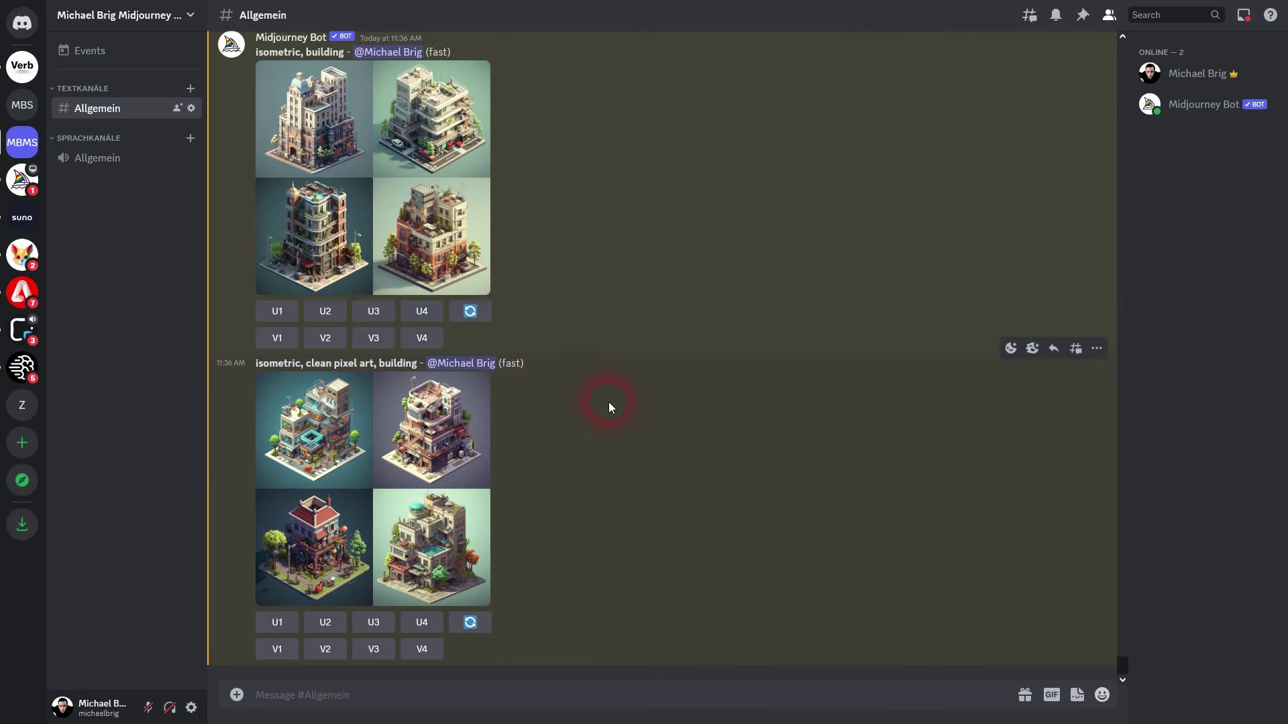
pyautogui.moveTo(265, 370); pyautogui.dragTo(419, 366)
pyautogui.hotkey('ctrl', 'c')
# - Start a new /imagine command with the previously copied prompt pasted in
pyautogui.click(287, 702)
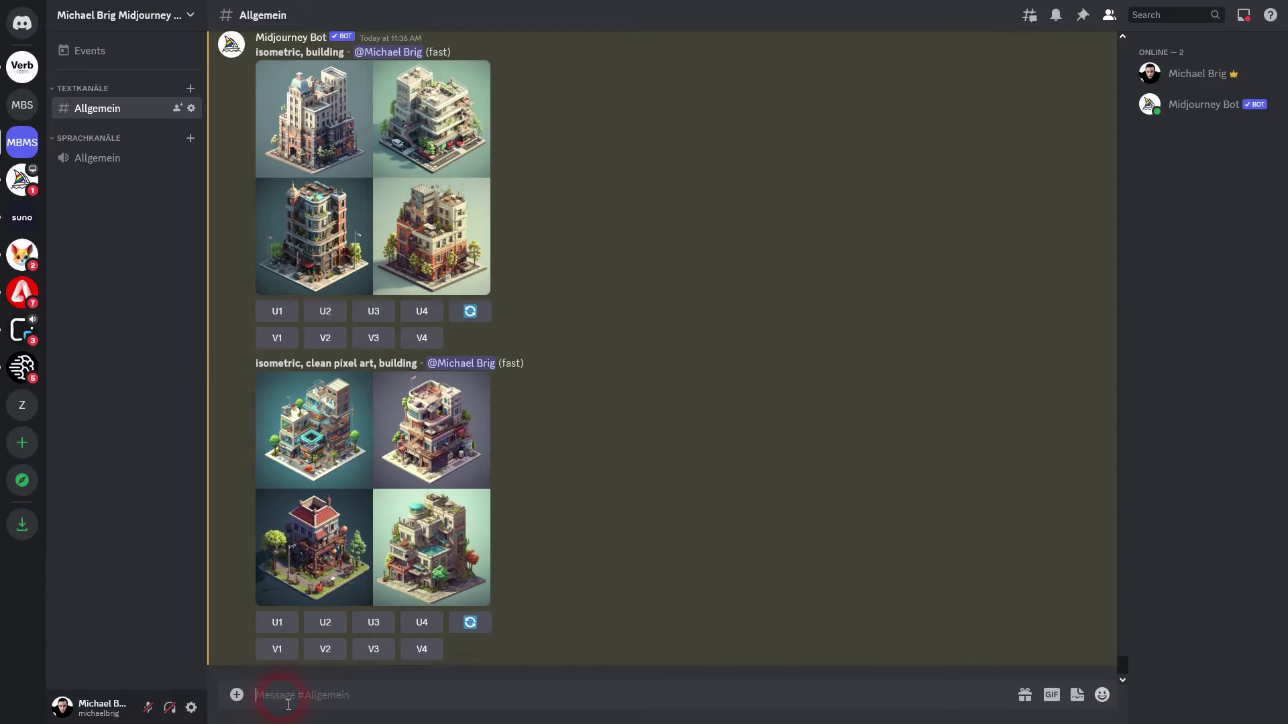
pyautogui.write('/ima')
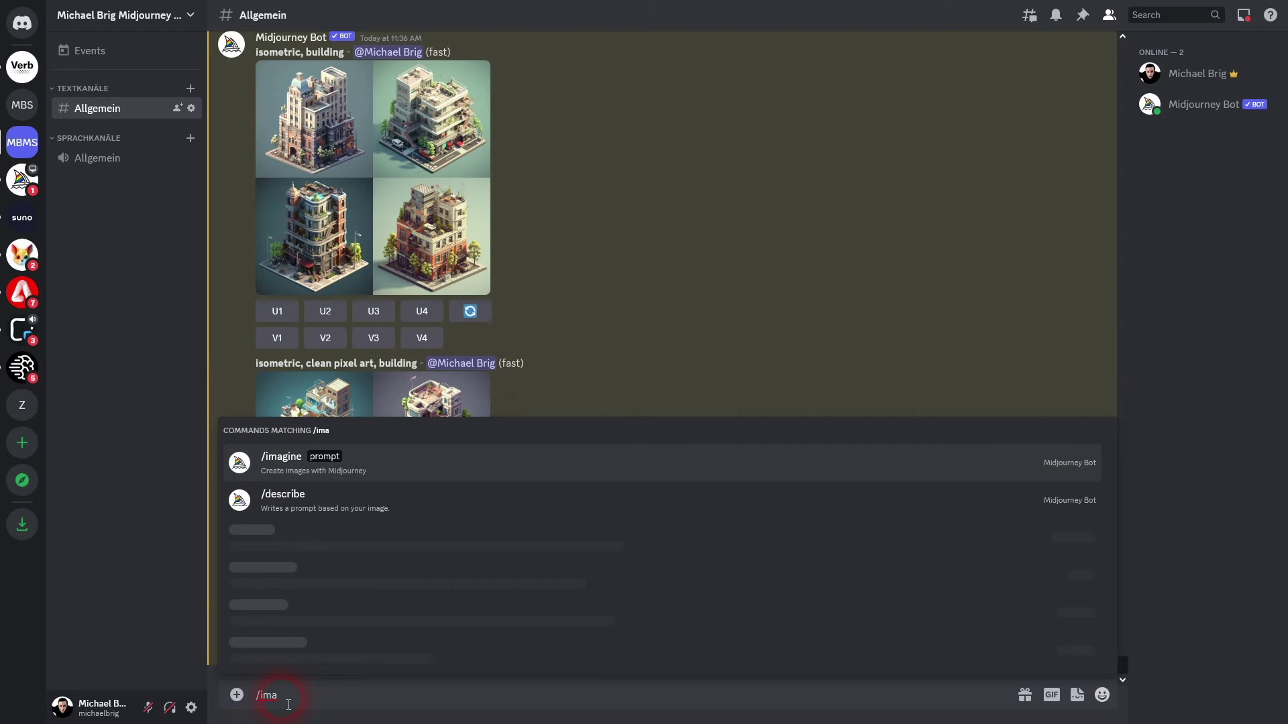
pyautogui.click(279, 658)
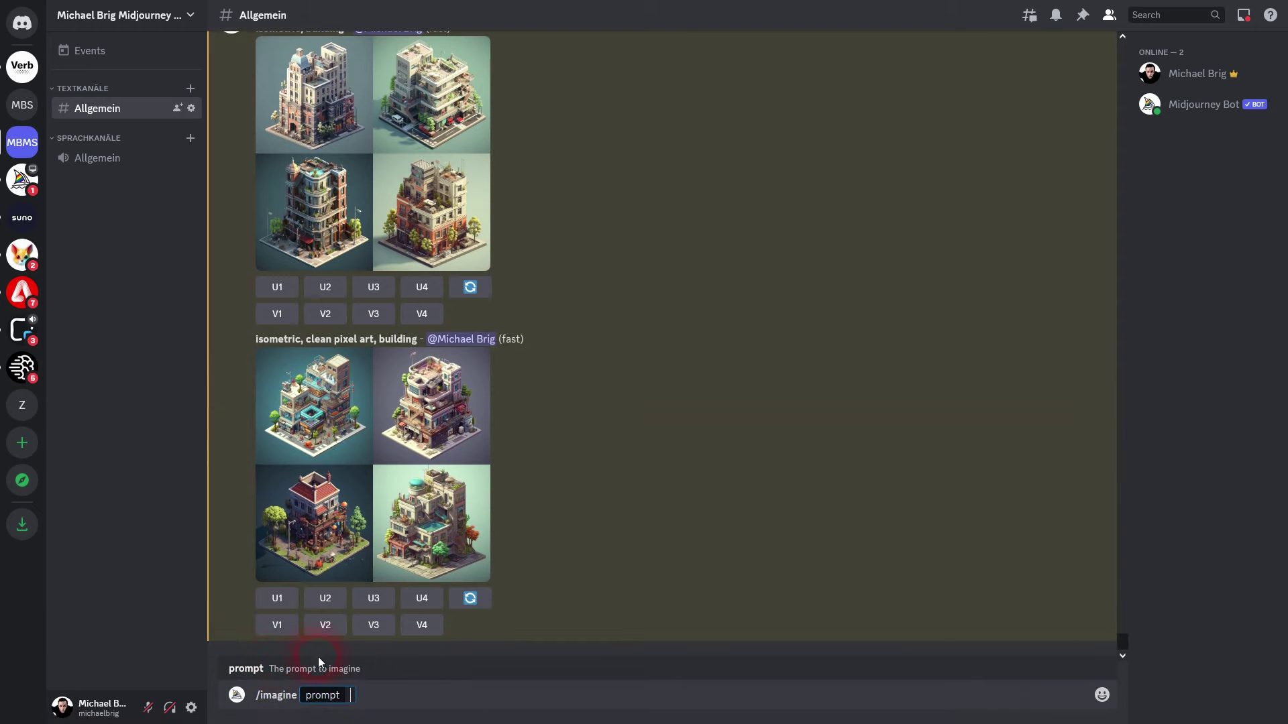
pyautogui.hotkey('ctrl', 'v')
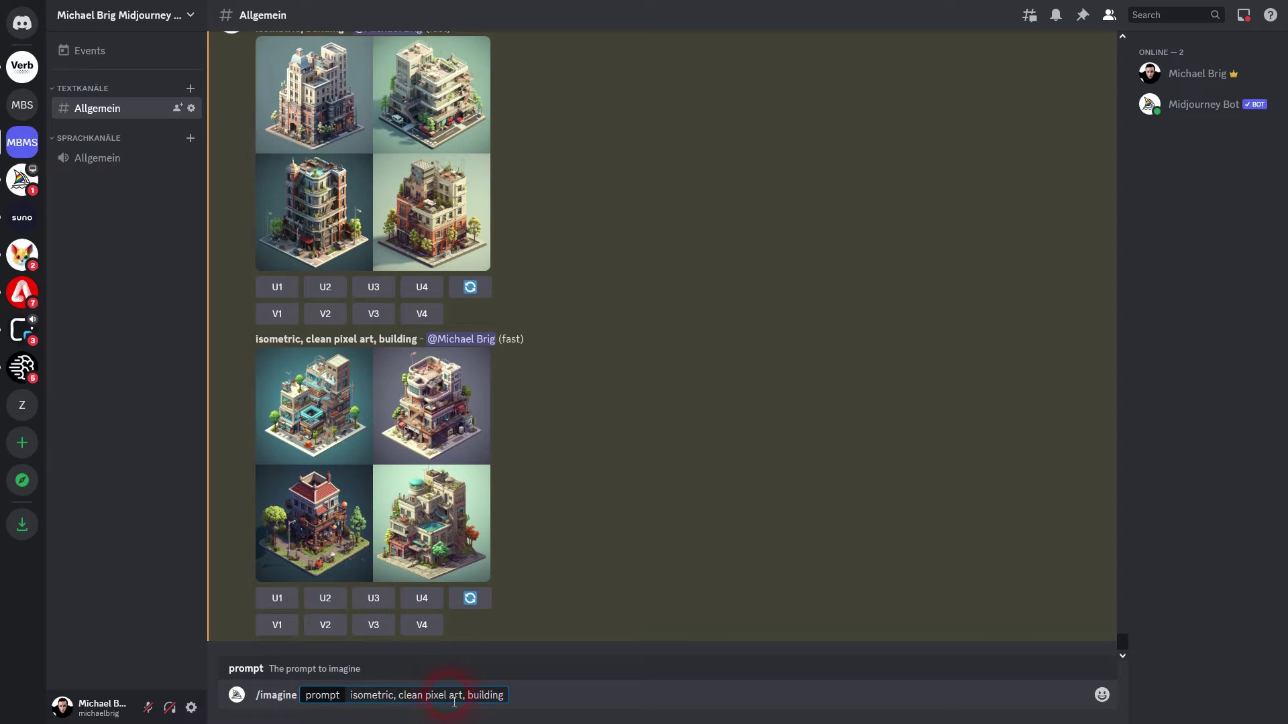
# - Replace 'clean pixel' with '16-bit', send the prompt, then select its text for reuse
pyautogui.click(400, 700)
pyautogui.moveTo(405, 700); pyautogui.dragTo(452, 700)
pyautogui.write('16-bit')
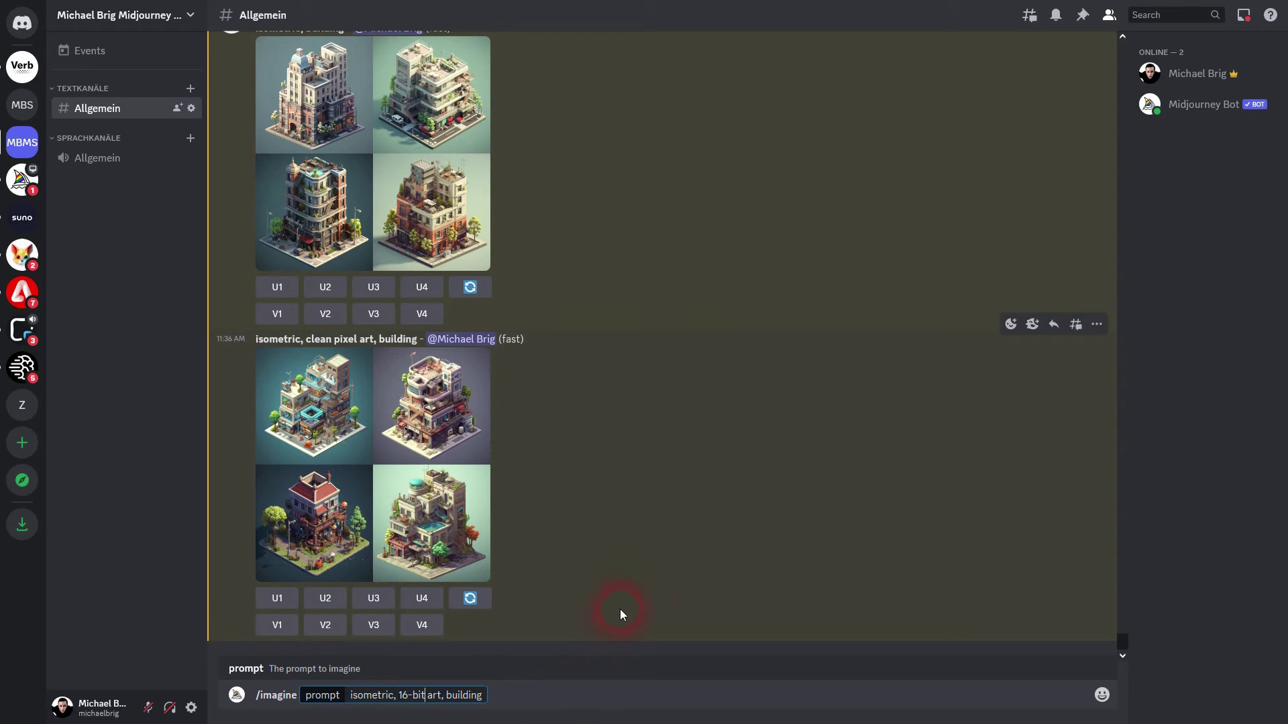
pyautogui.press('Return')
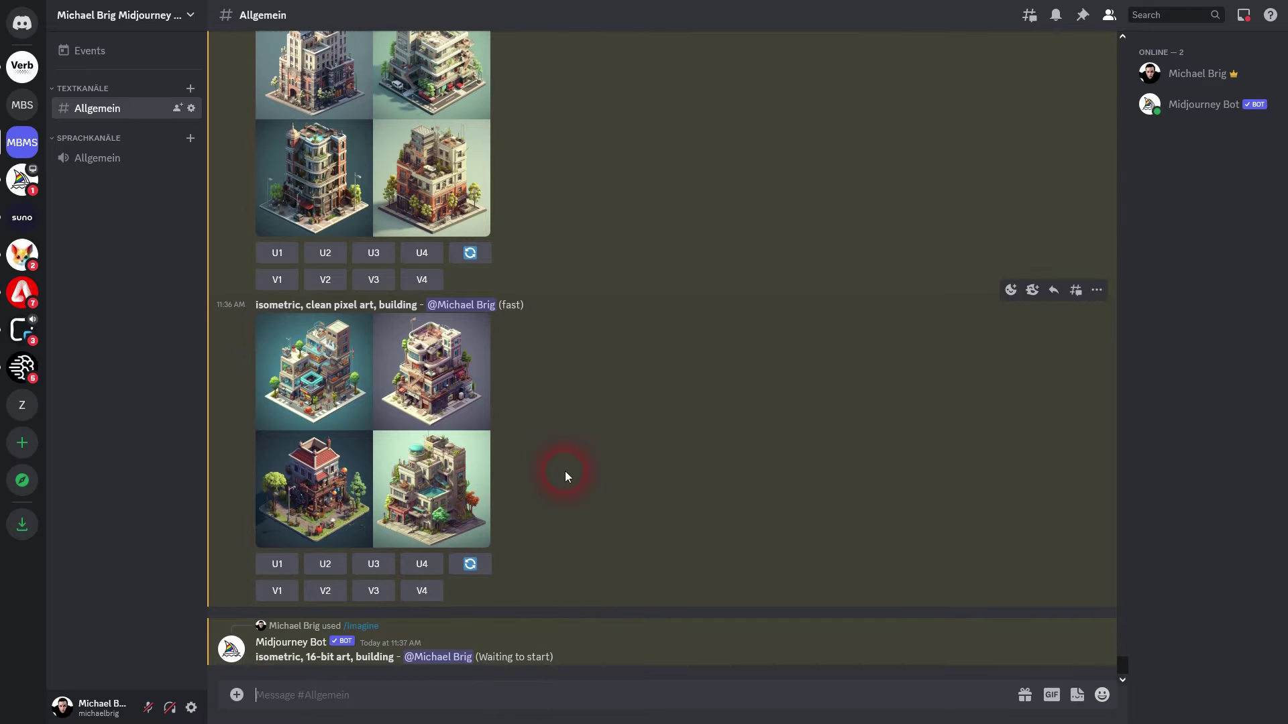
pyautogui.moveTo(263, 662); pyautogui.dragTo(543, 628)
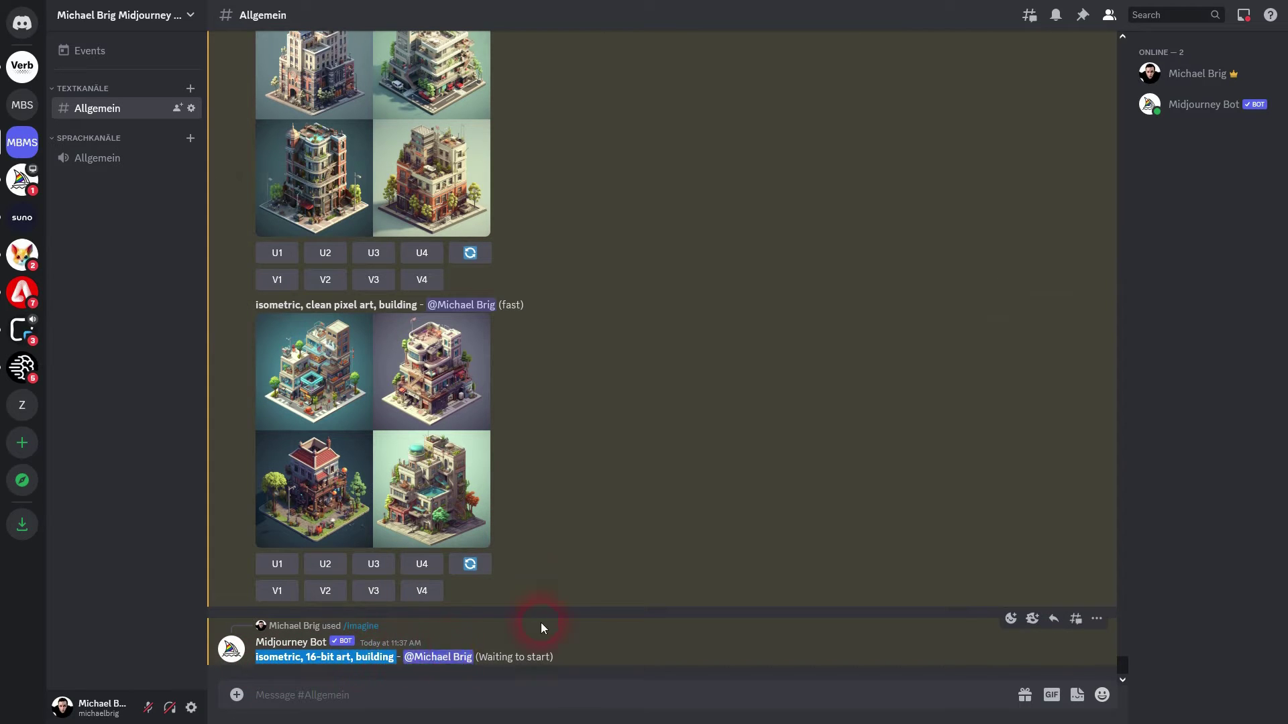
pyautogui.click(370, 695)
# - Send the /imagine prompt 'isometric, 16-bit art, building, multiple concepts'
pyautogui.write('/')
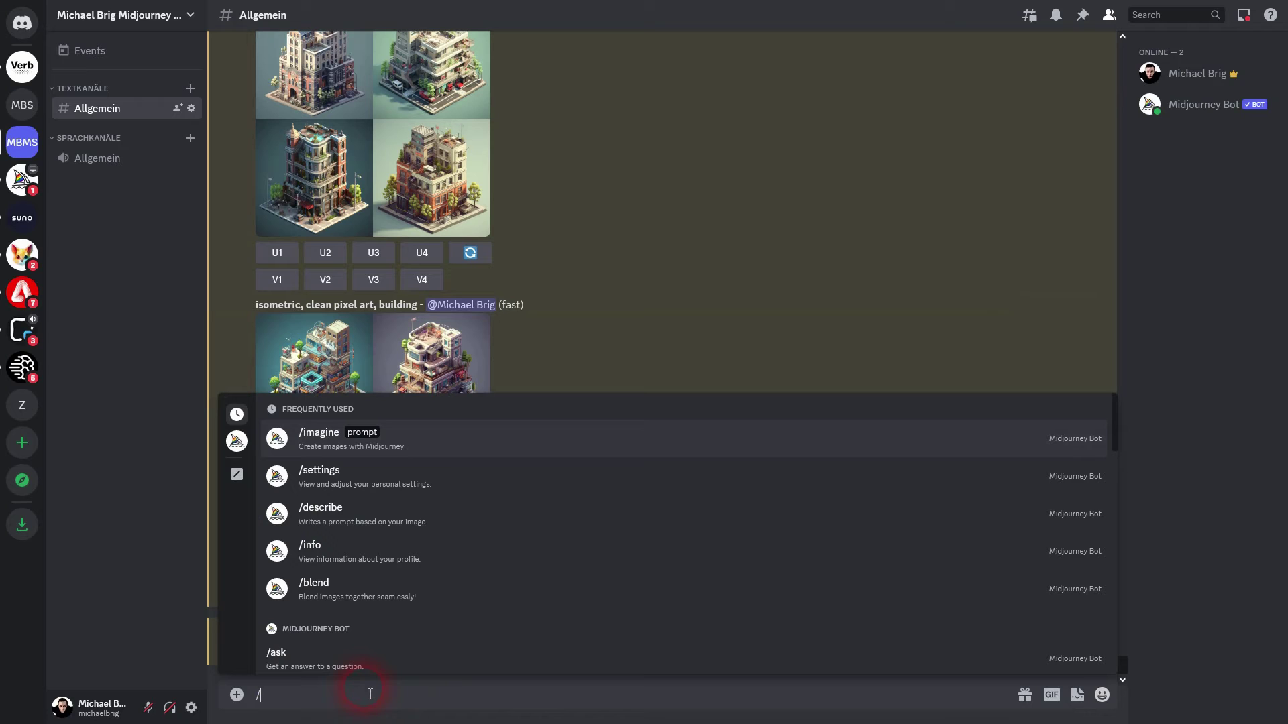
pyautogui.click(432, 442)
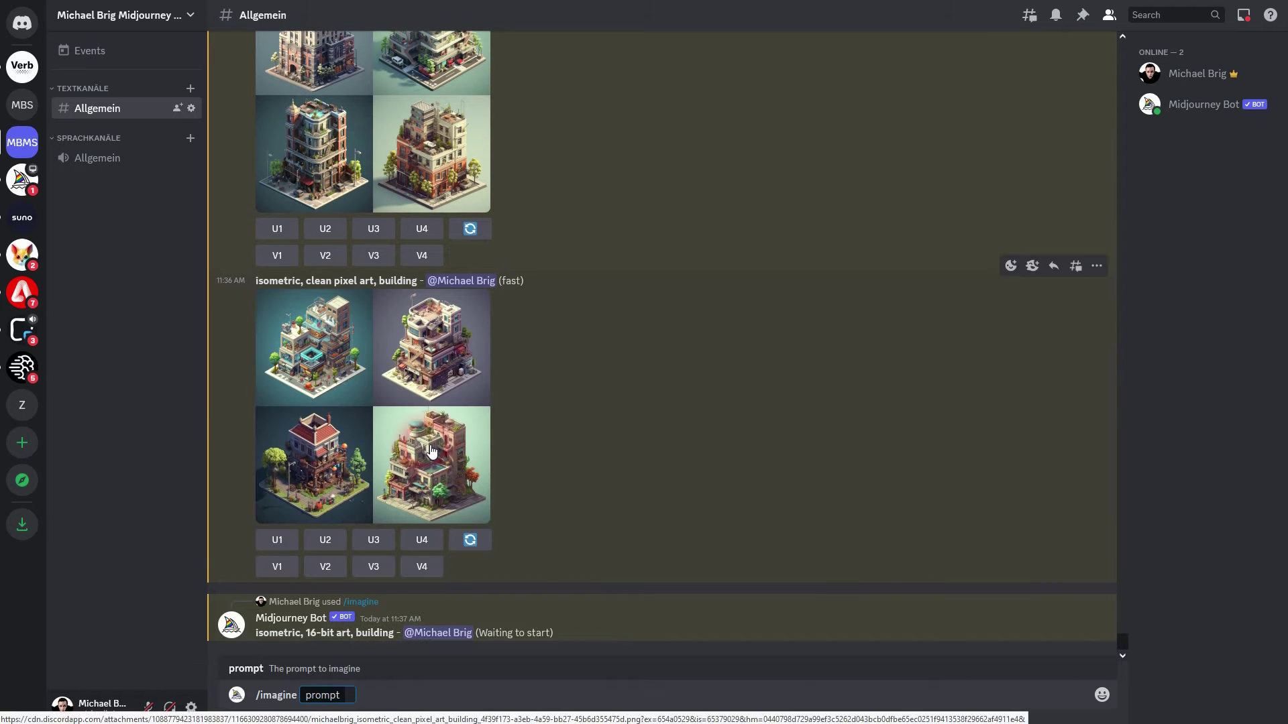
pyautogui.write('isometric, 16-bit art, building')
pyautogui.click(545, 649)
pyautogui.write(',')
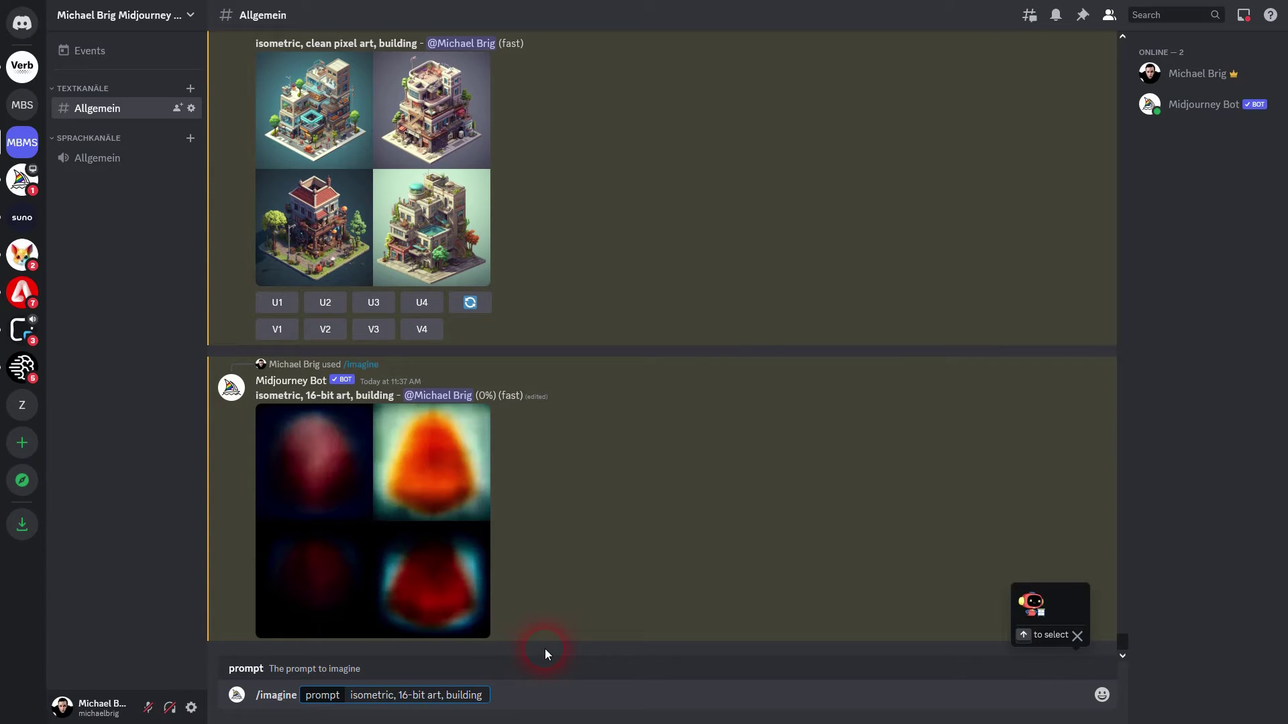
pyautogui.write(' multiple')
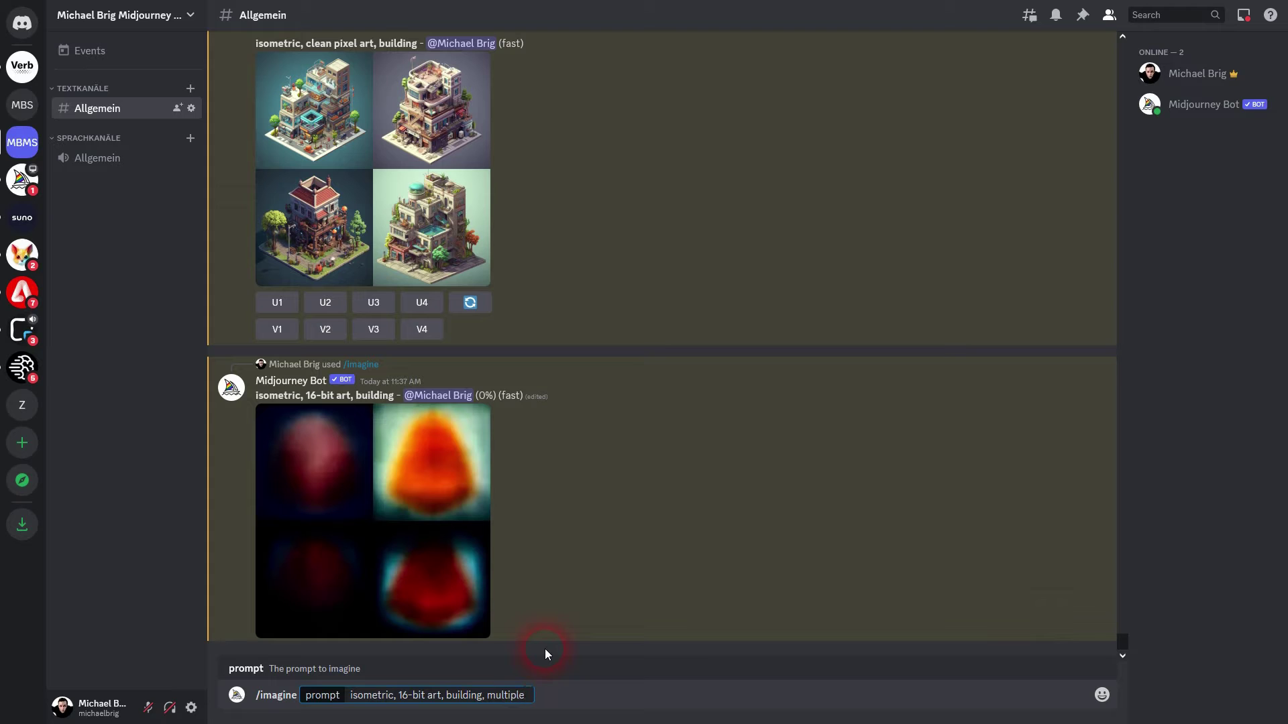
pyautogui.write(' concepts')
pyautogui.press('Return')
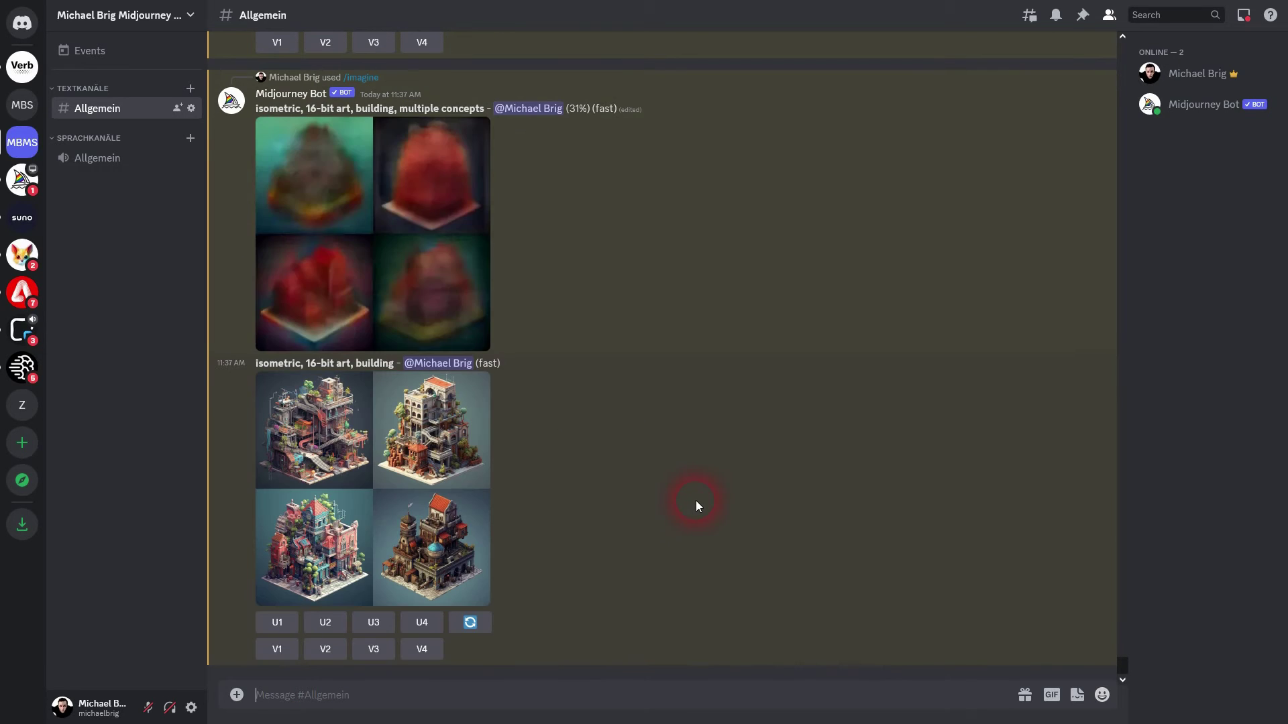
# - View the finished 16-bit building grid enlarged, then highlight 'multiple concepts' in the prompt
pyautogui.click(383, 453)
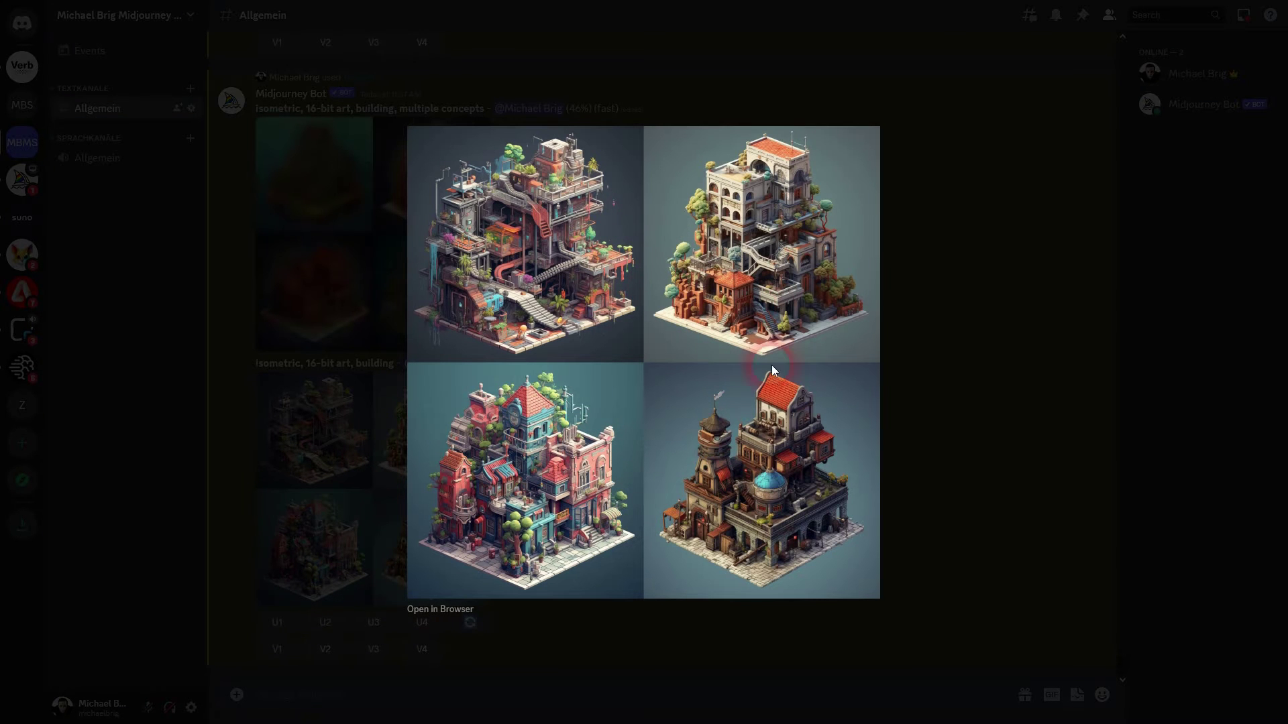
pyautogui.click(956, 357)
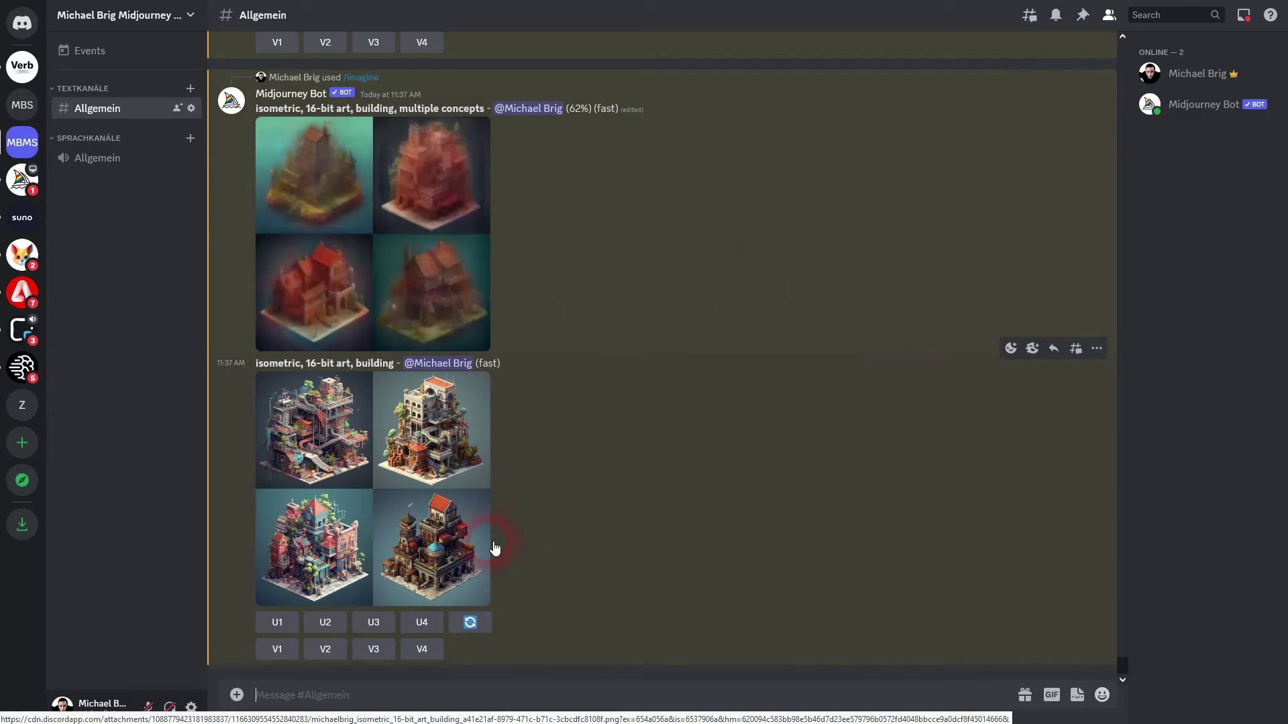
pyautogui.moveTo(399, 363); pyautogui.dragTo(481, 365)
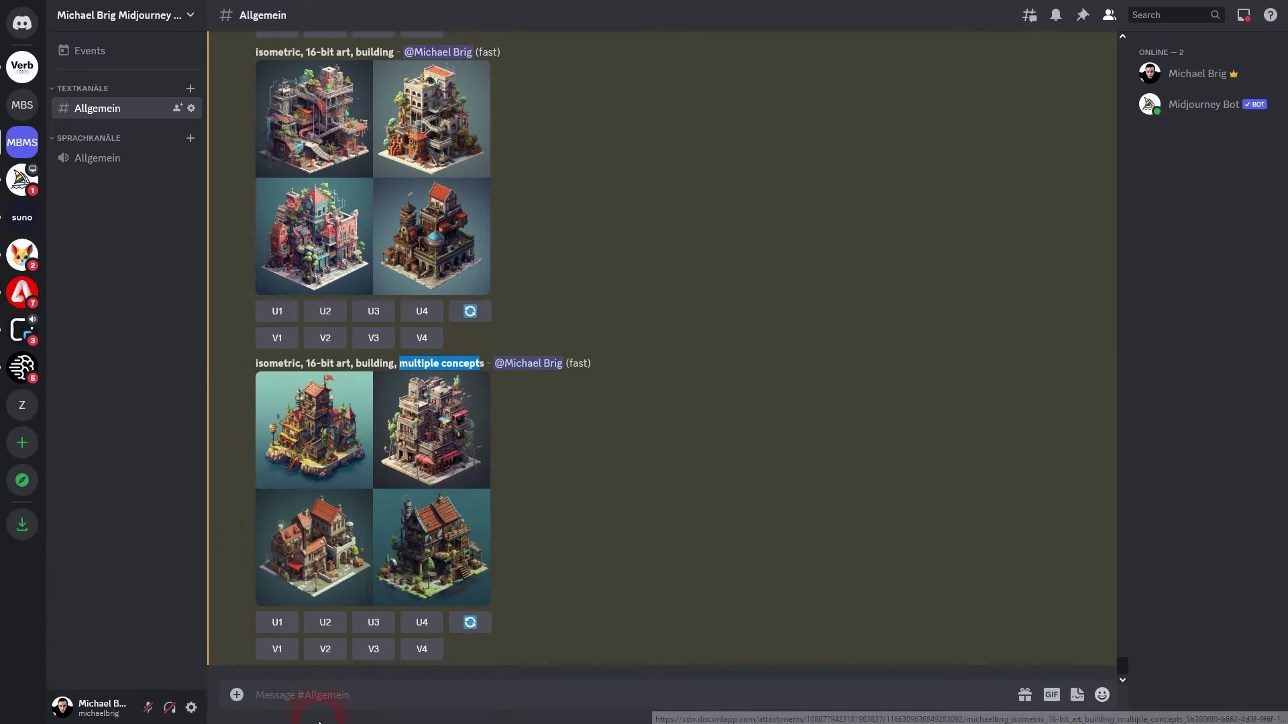
# - Send the /imagine prompt 'isometric, multiple concepts, 16-bit art, building'
pyautogui.click(354, 691)
pyautogui.write('/ima')
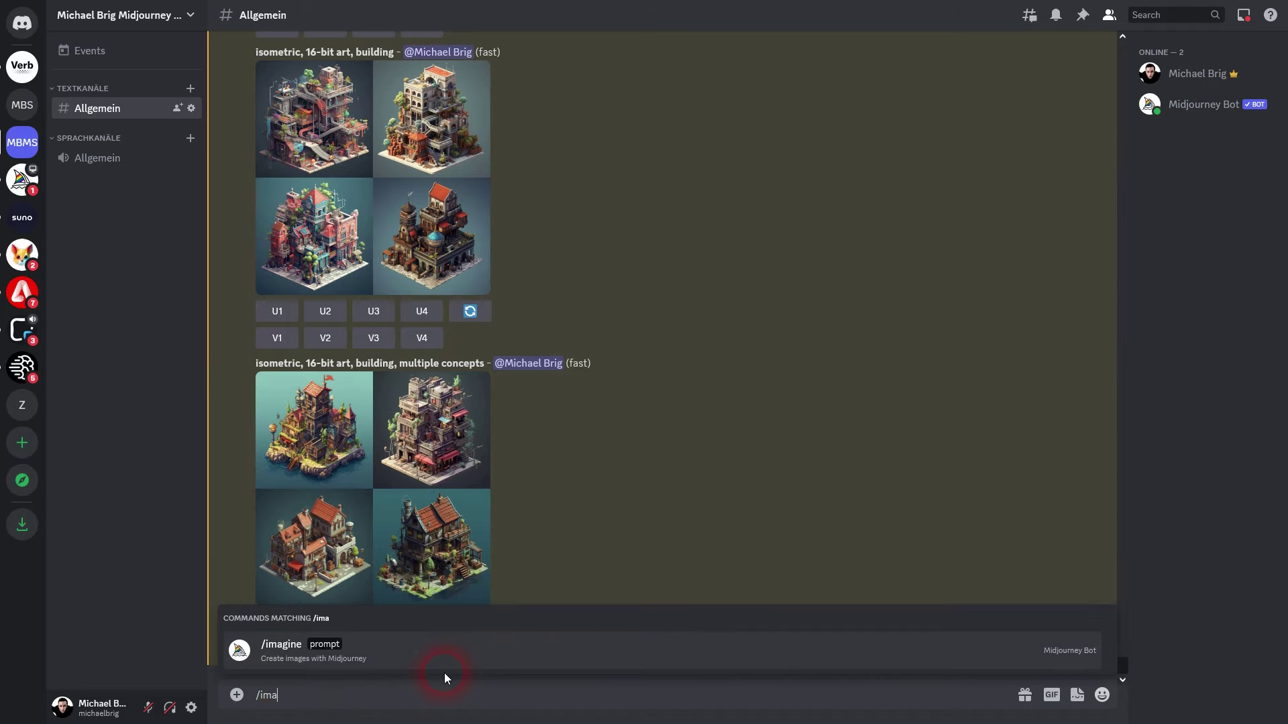
pyautogui.click(434, 650)
pyautogui.write('iso')
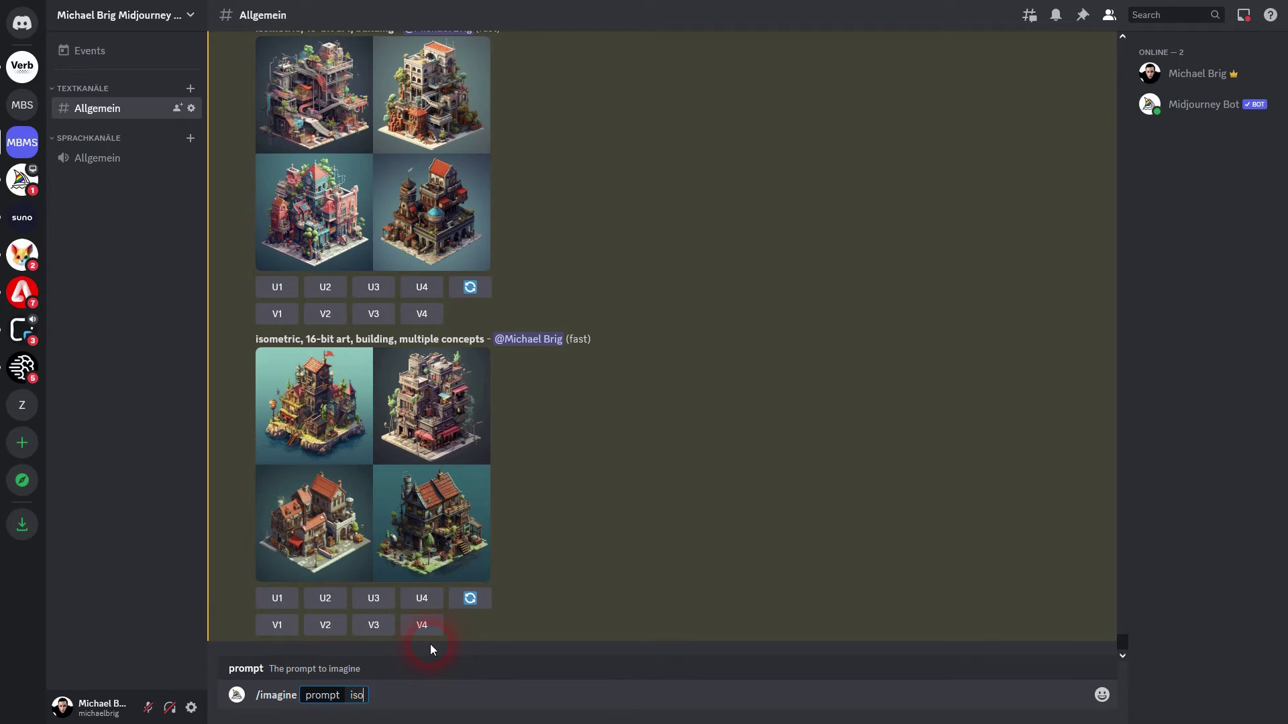
pyautogui.write('metric, multiple concepts')
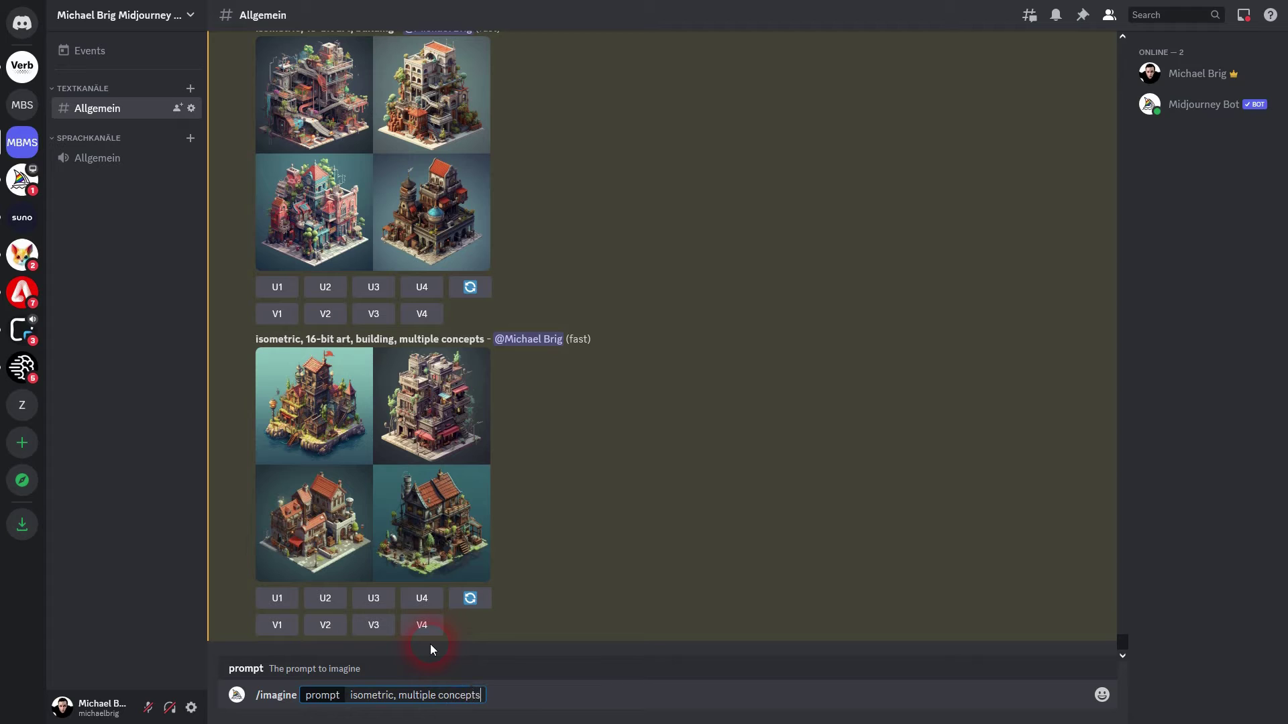
pyautogui.write(', bui')
pyautogui.press('BackSpace')
pyautogui.press('BackSpace')
pyautogui.press('BackSpace')
pyautogui.press('BackSpace')
pyautogui.write('16-bit art, building')
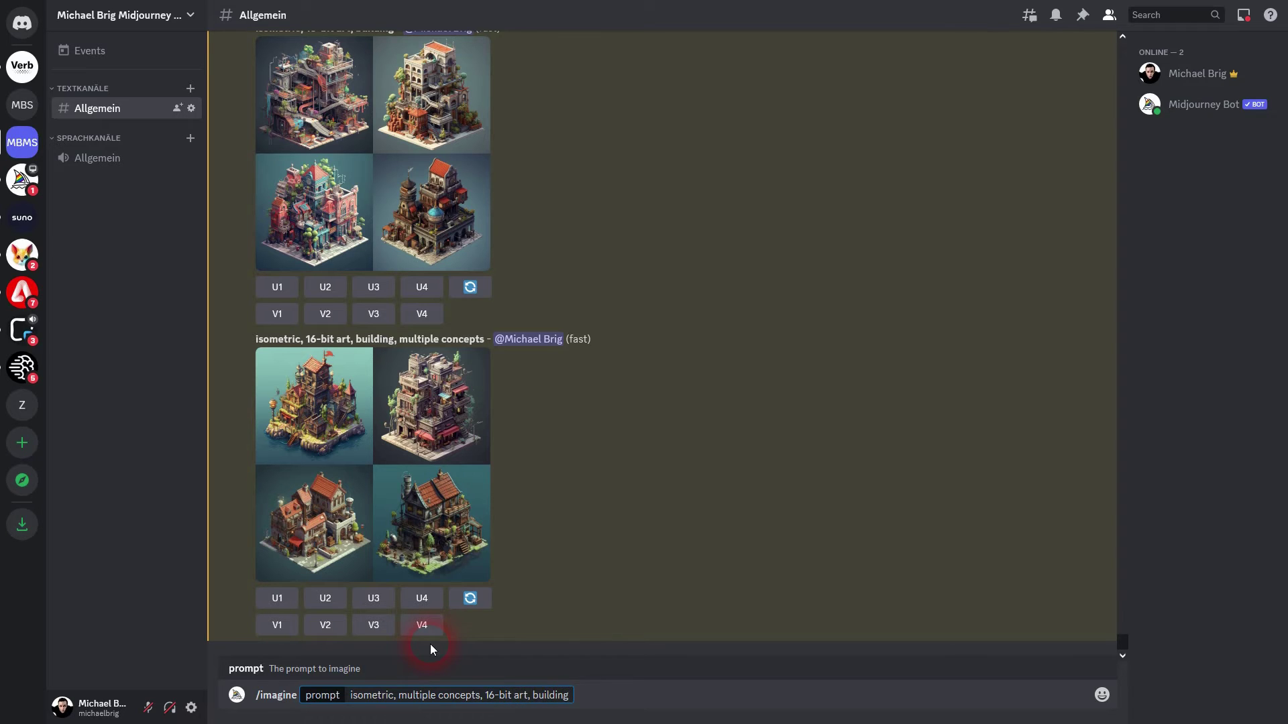
pyautogui.press('Return')
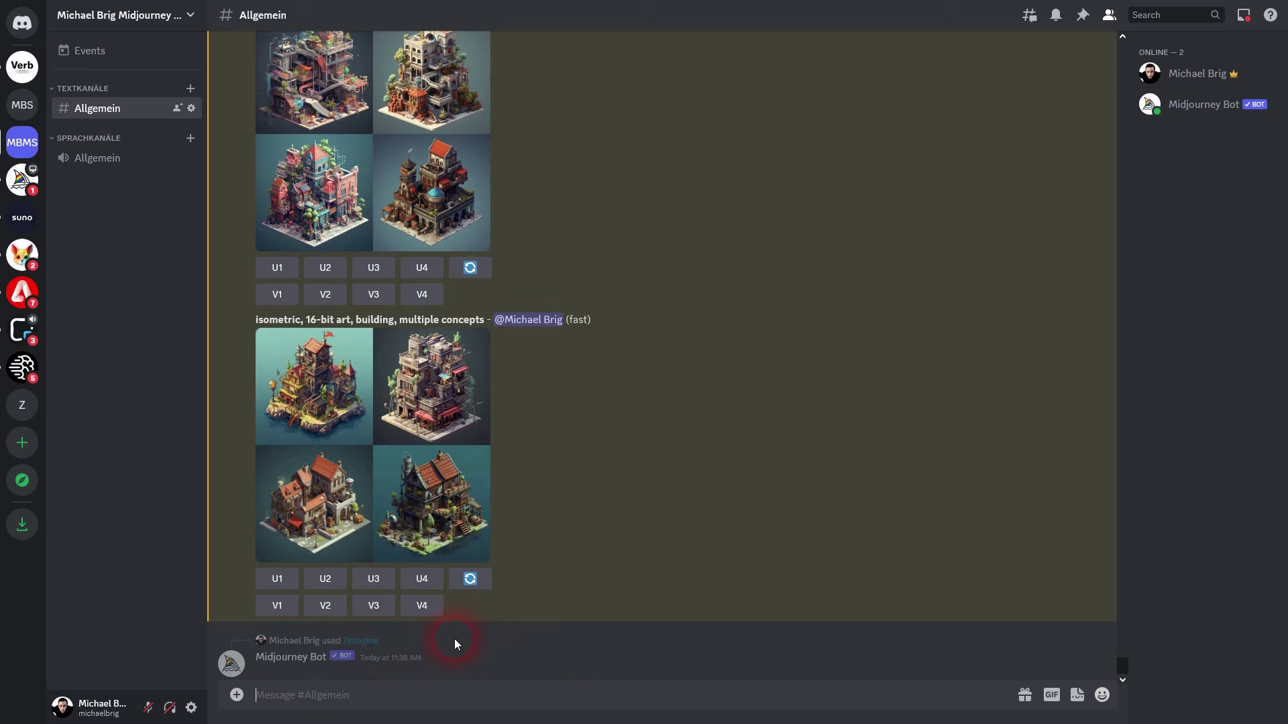
# - Send the /imagine prompt 'set of isometric buildings, 16-bit art'
pyautogui.write('/ima')
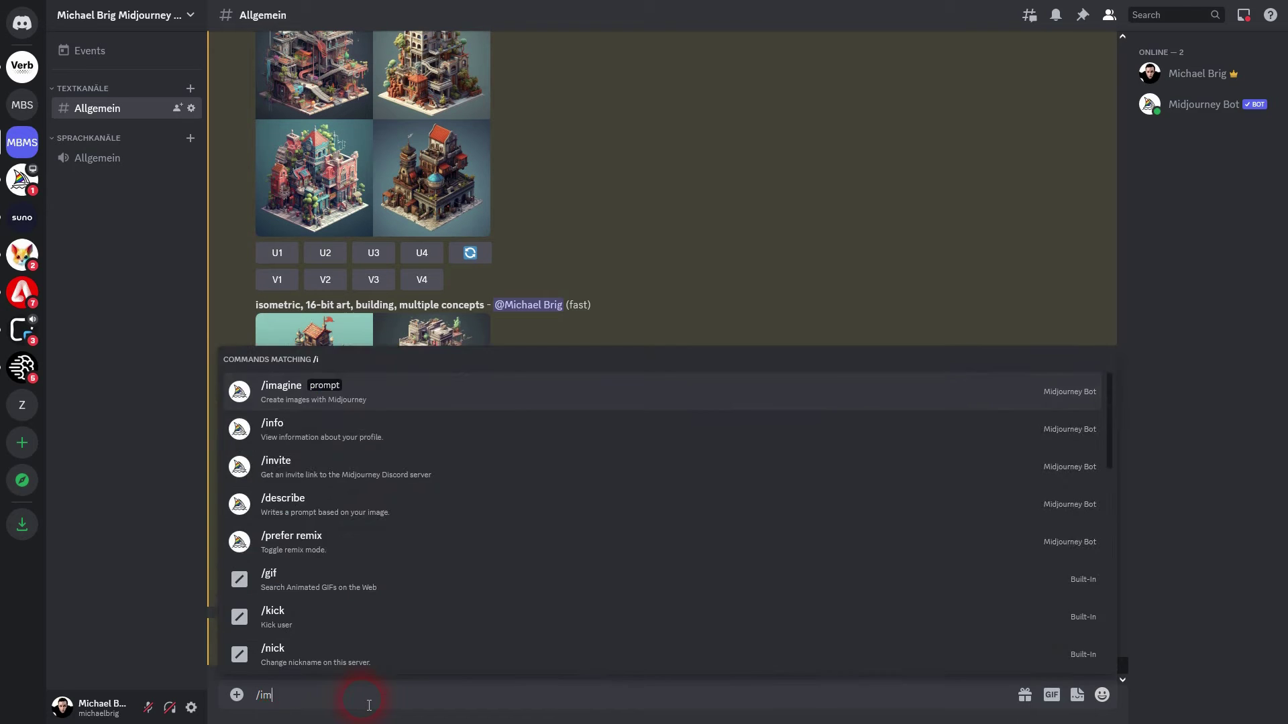
pyautogui.click(369, 658)
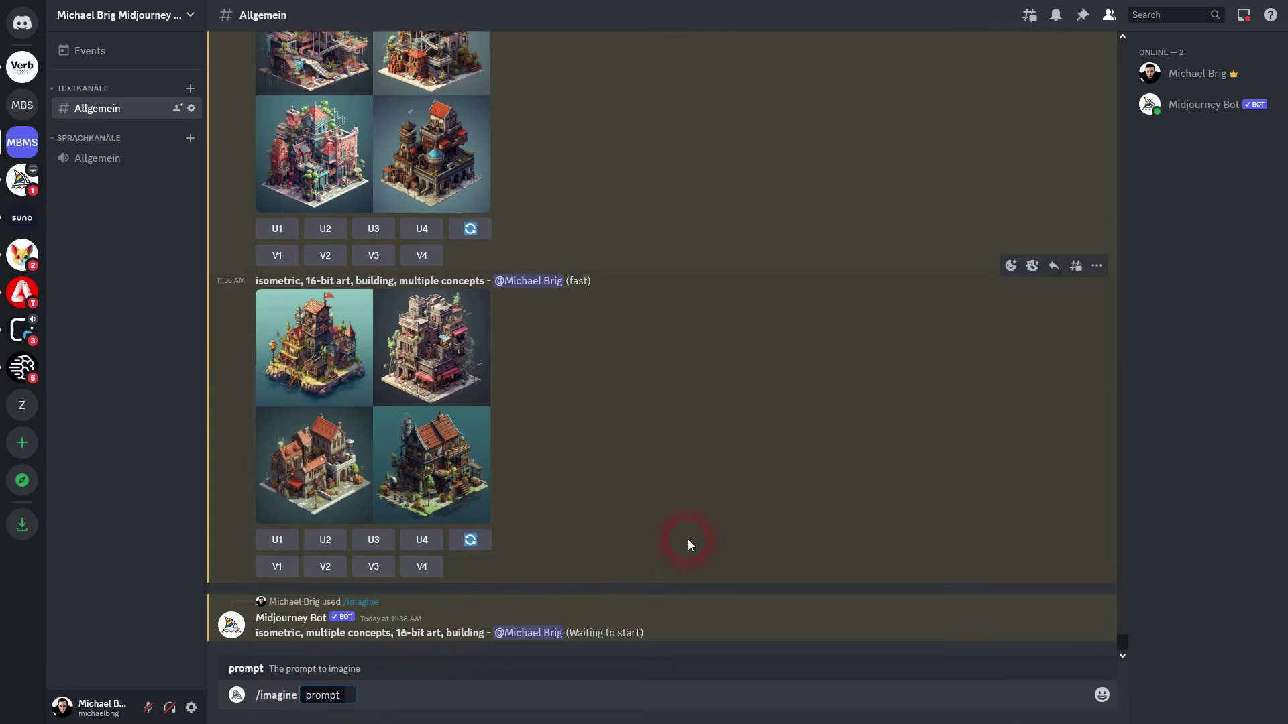
pyautogui.write('set of isome')
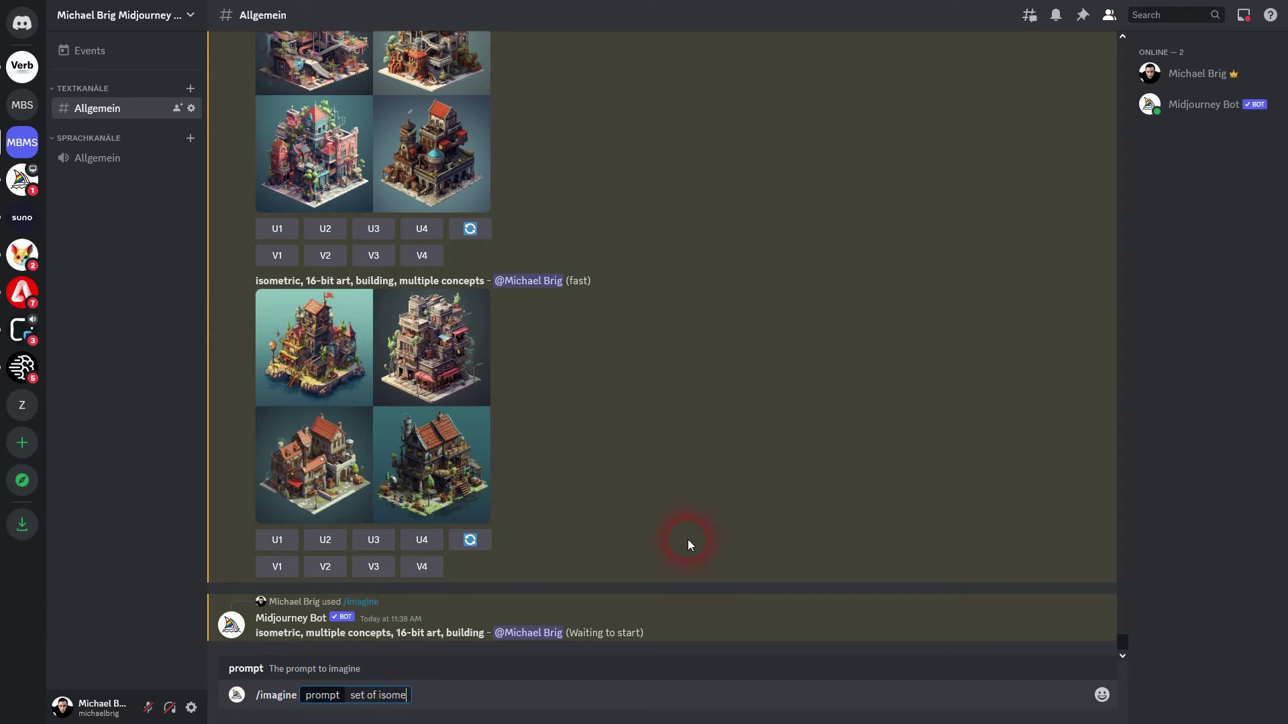
pyautogui.write('tric buildings, 16')
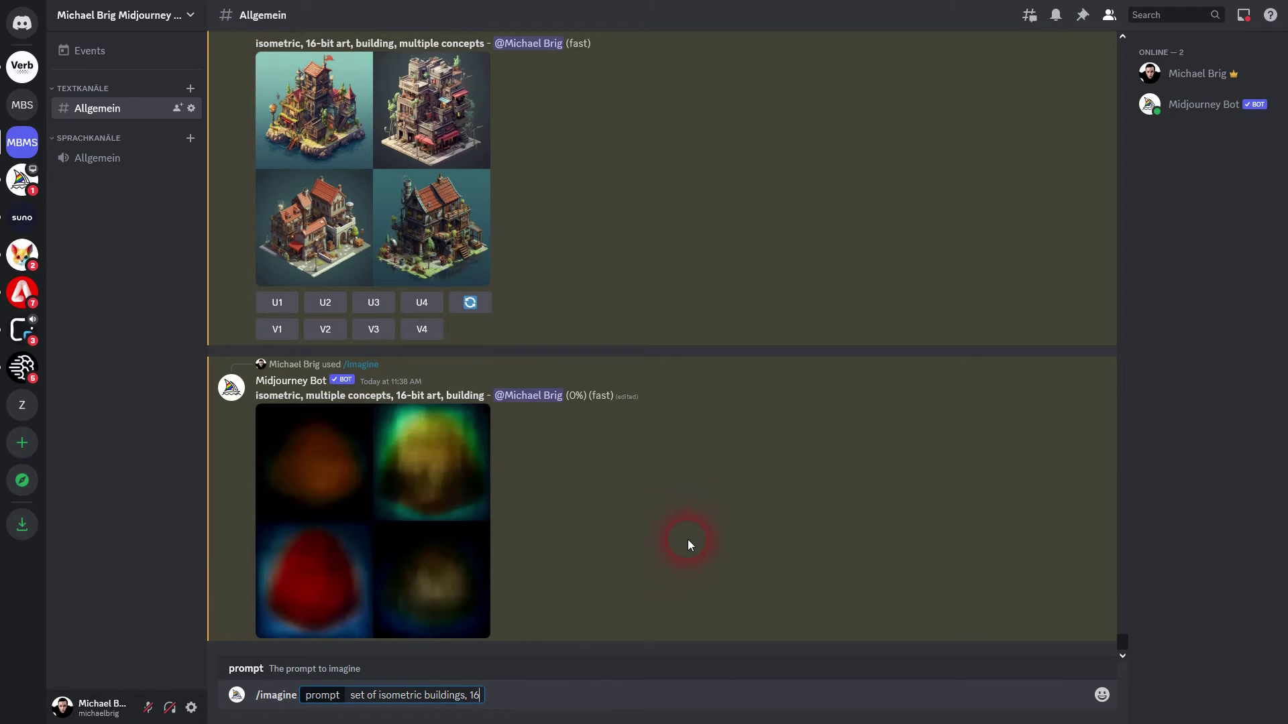
pyautogui.write('-bit-art')
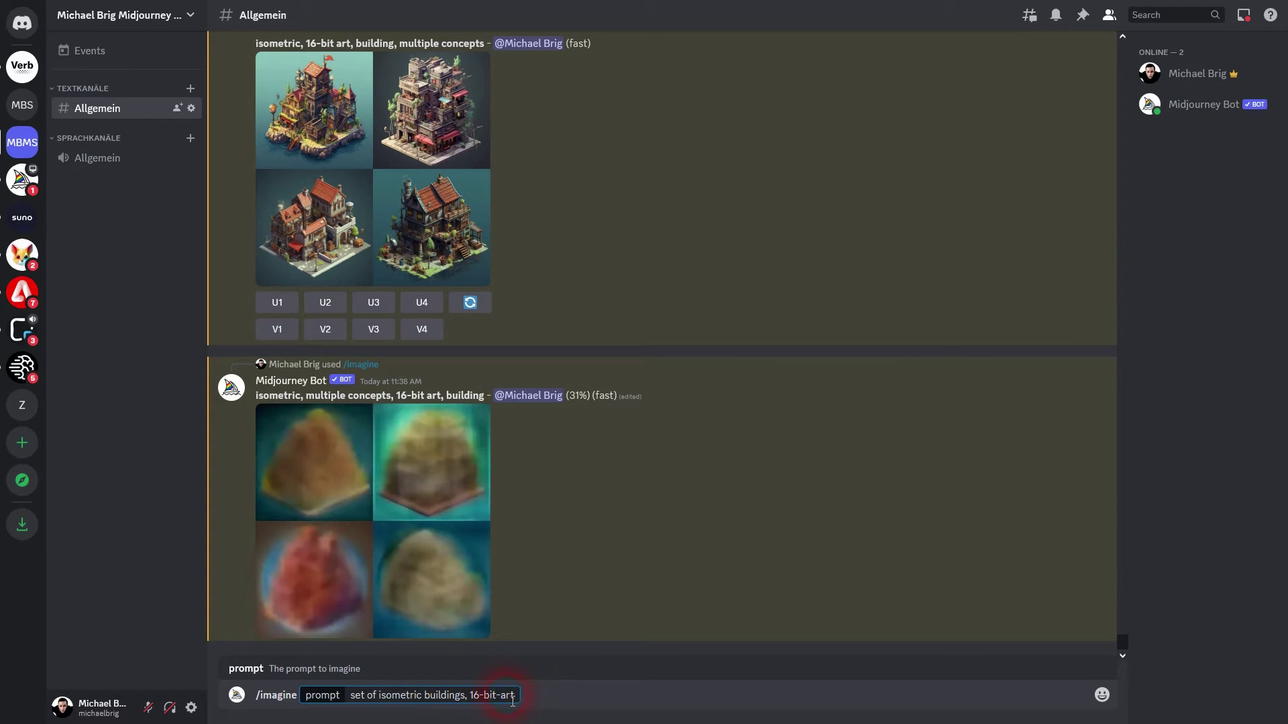
pyautogui.press('BackSpace')
pyautogui.press('Return')
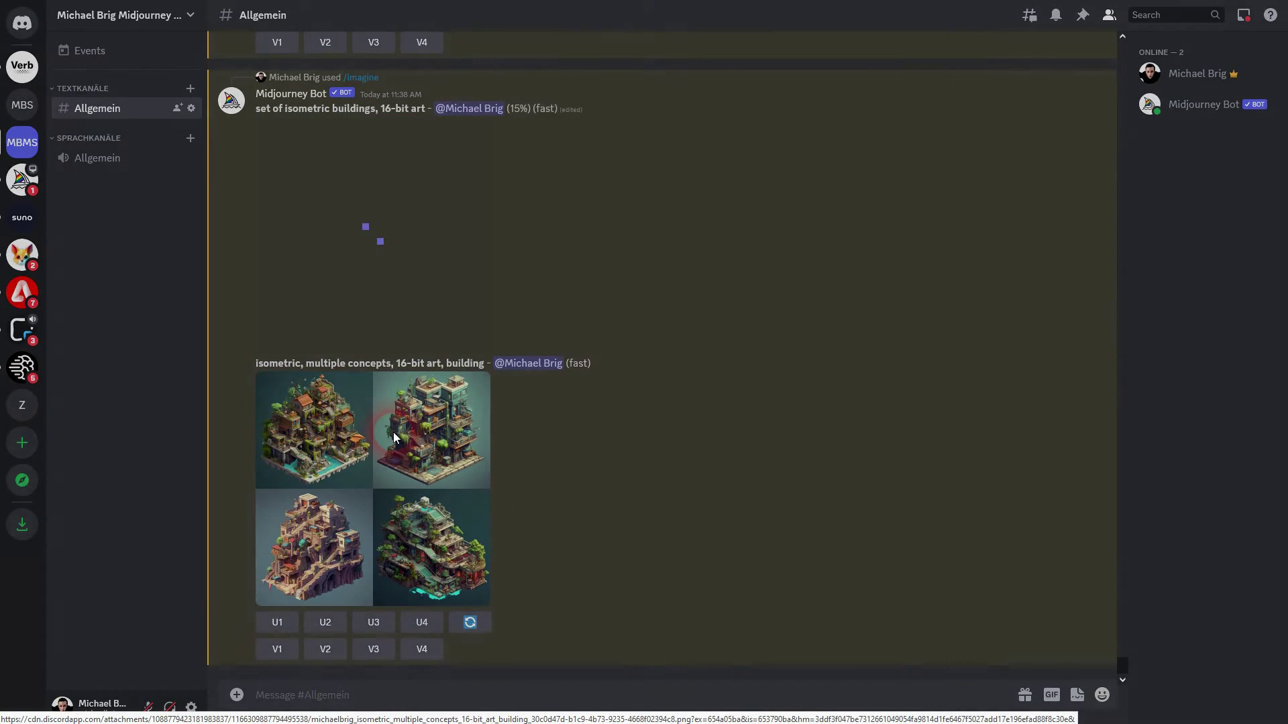
# - View the multiple-concepts grid and the 'set of isometric buildings' grid enlarged, closing each
pyautogui.click(393, 432)
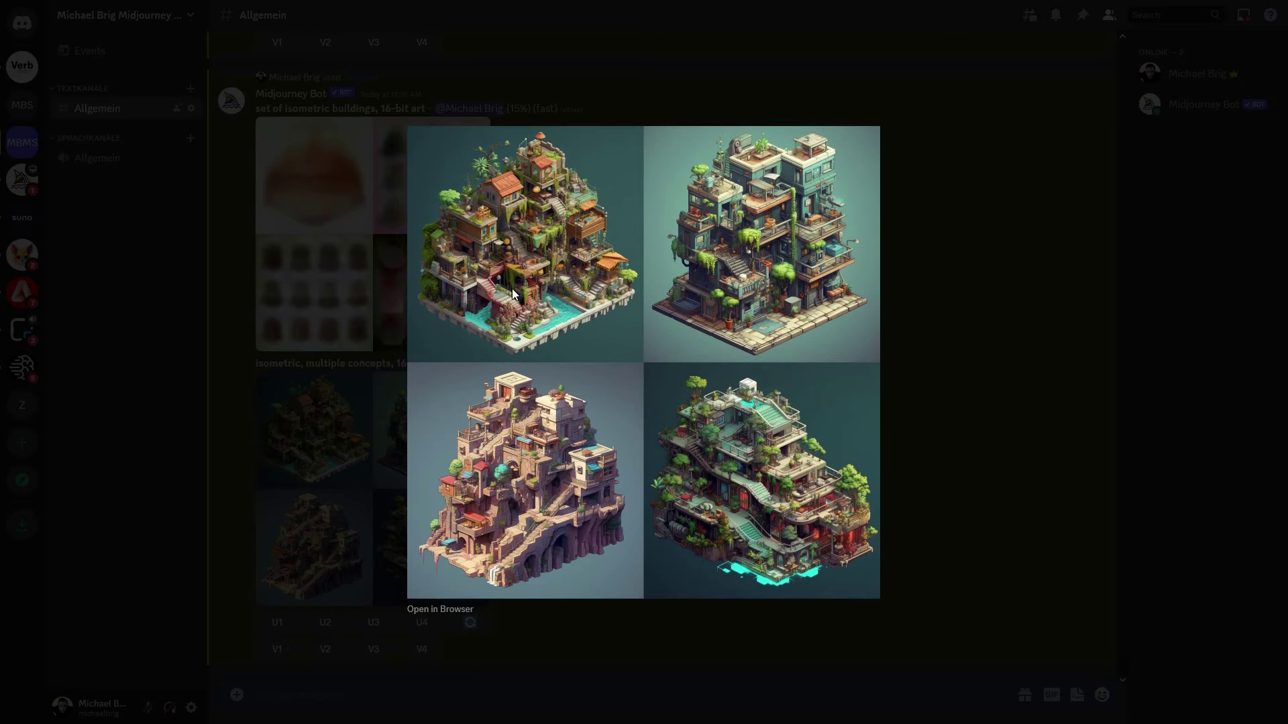
pyautogui.click(1015, 316)
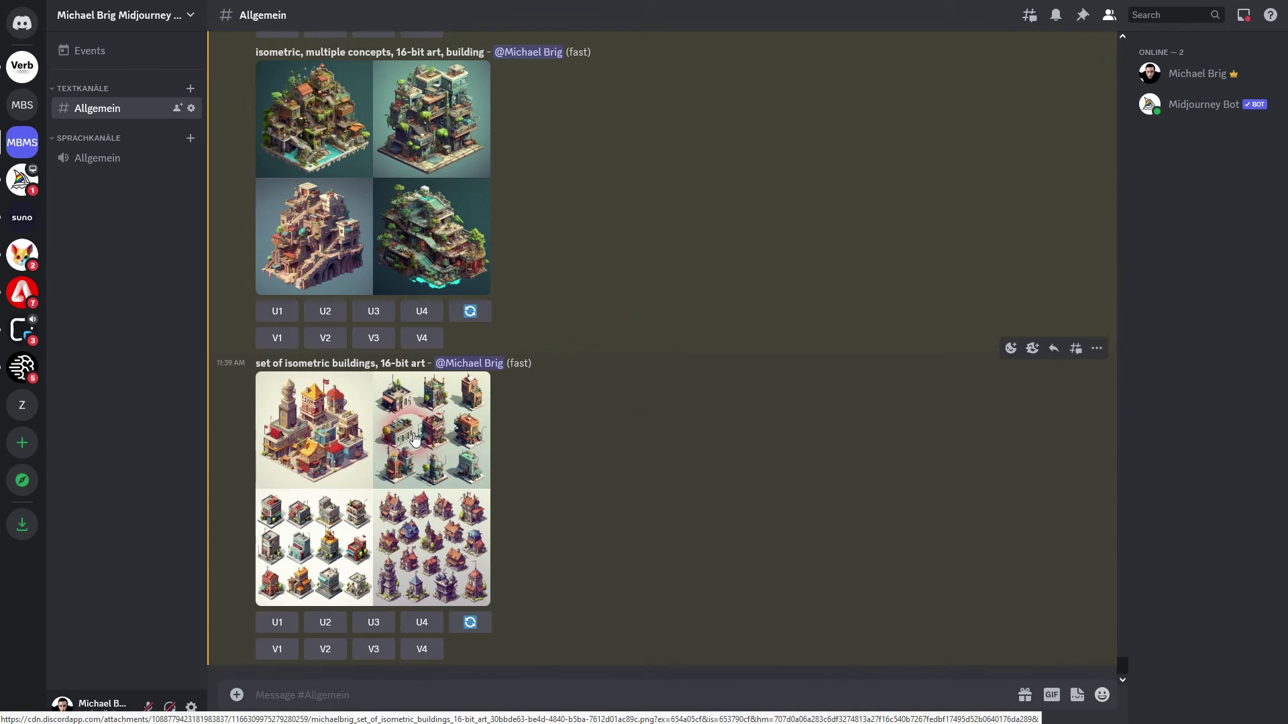
pyautogui.click(443, 448)
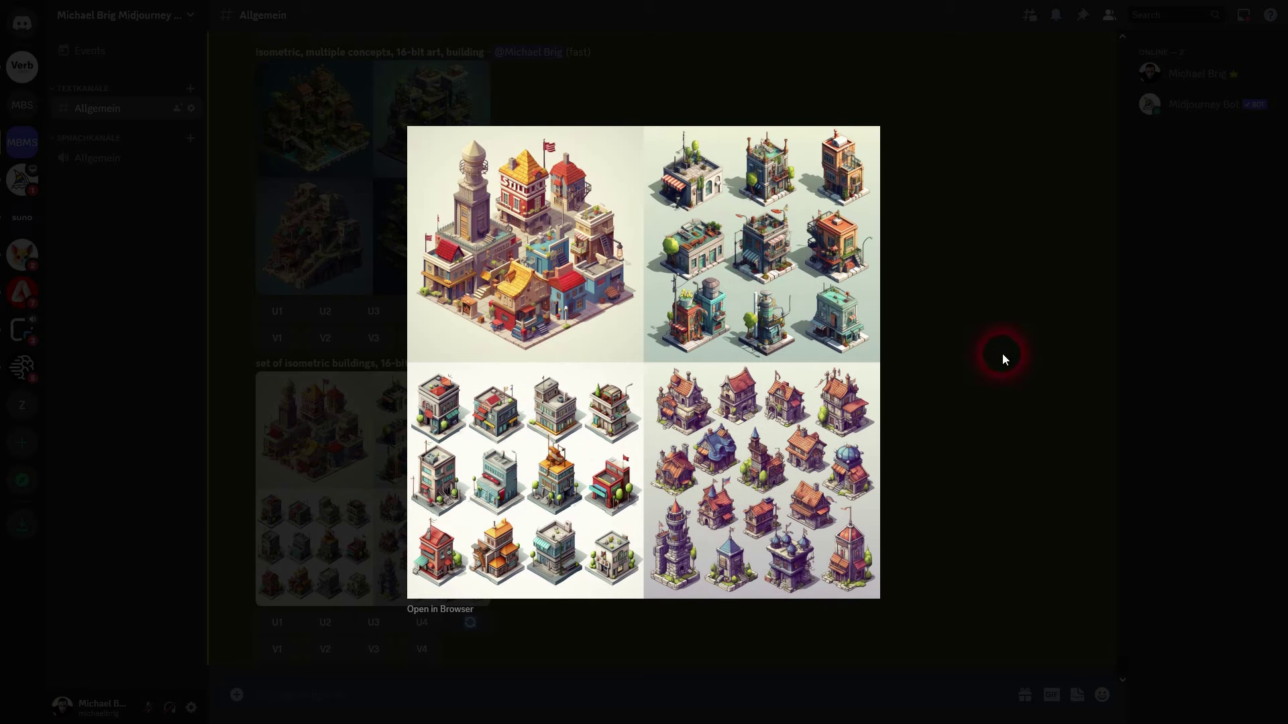
pyautogui.click(975, 377)
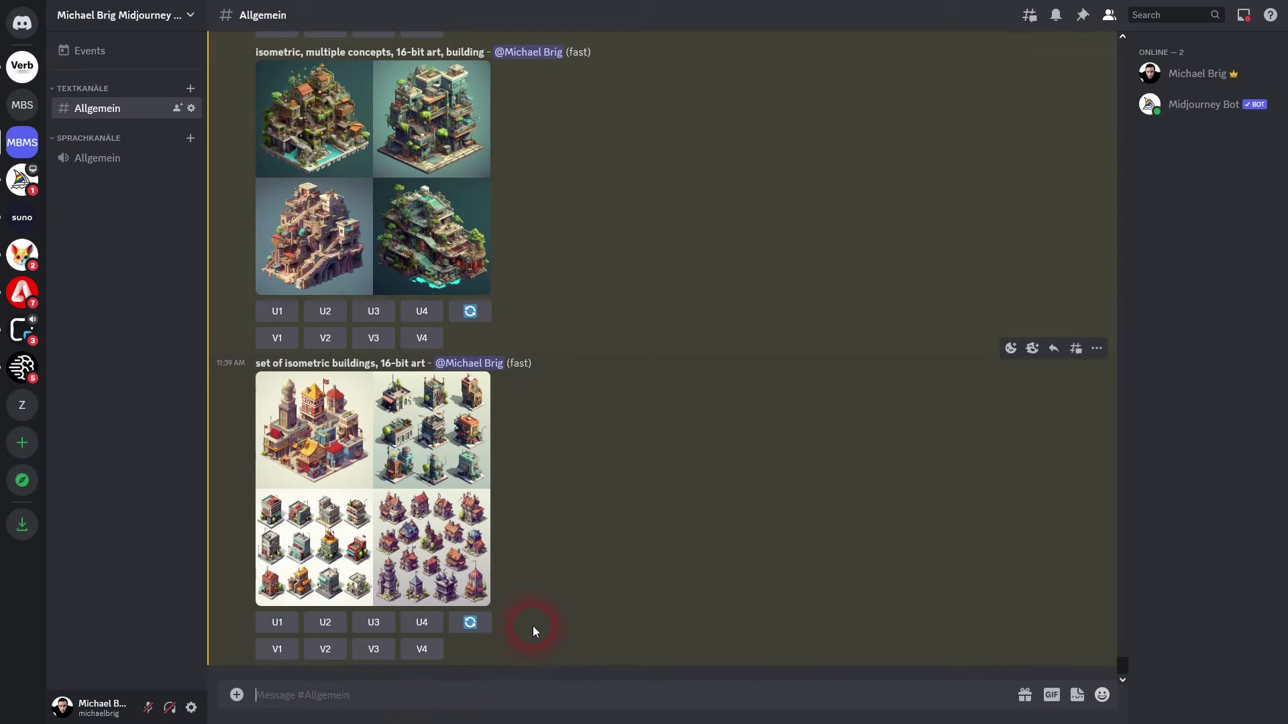
# - Send the prompt 'isometric, army base, in the style of the game command and conquer'
pyautogui.write('/ima')
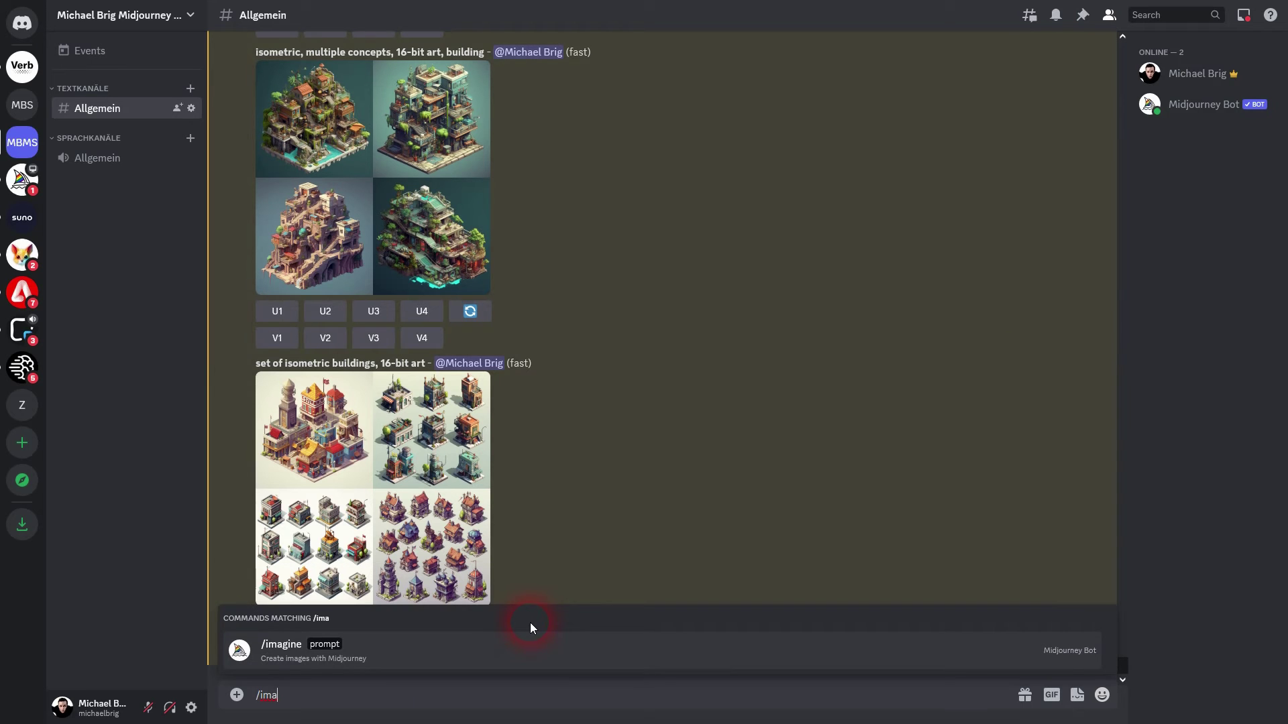
pyautogui.click(545, 651)
pyautogui.write('i')
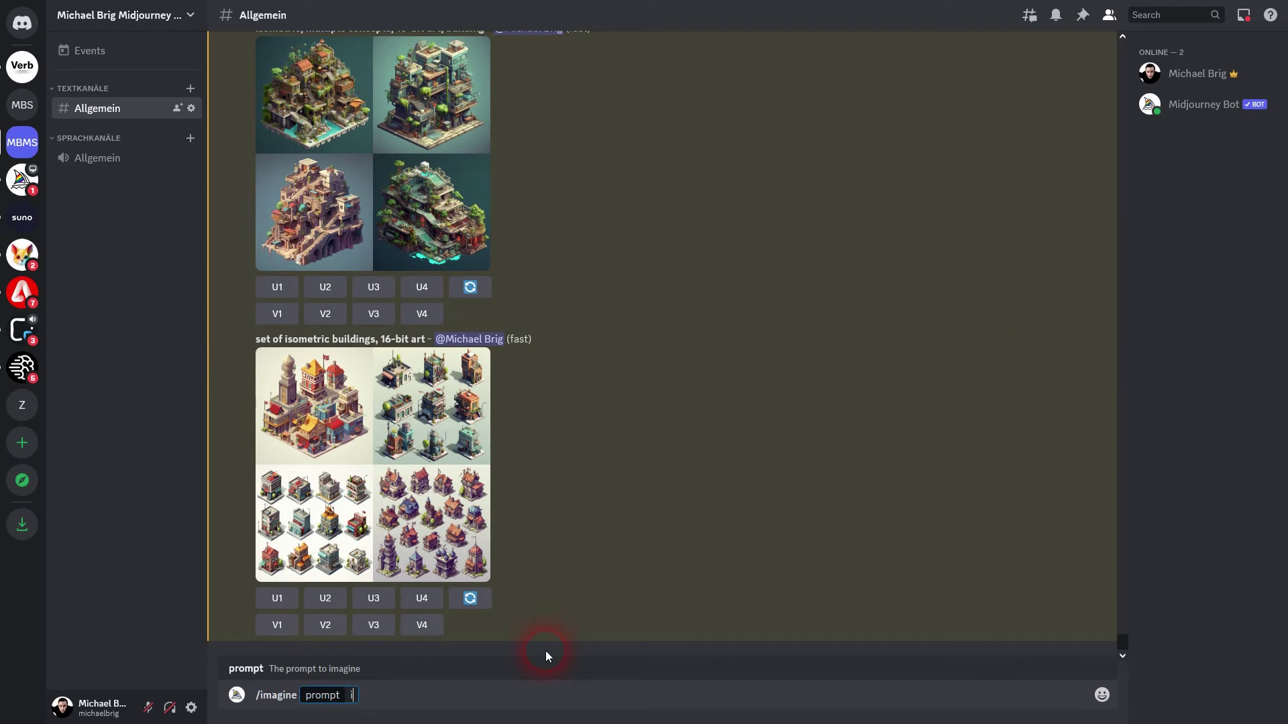
pyautogui.write('sometric, building, in')
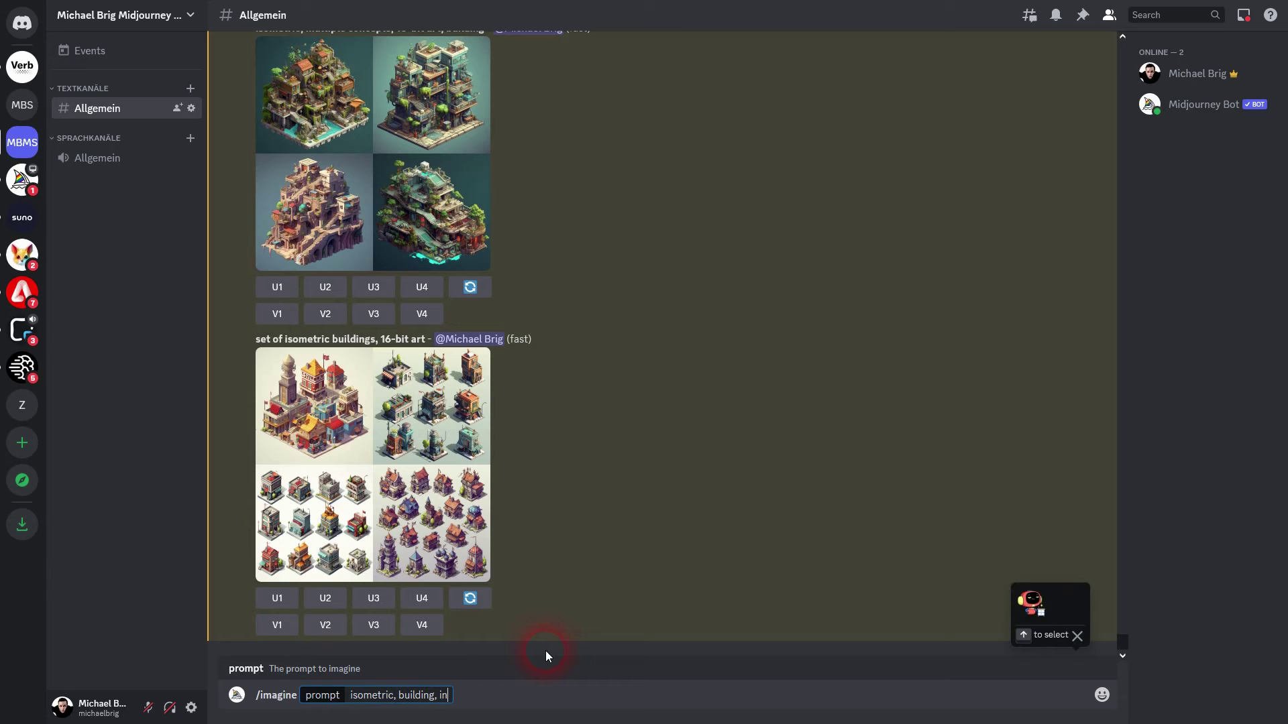
pyautogui.write(' the style of')
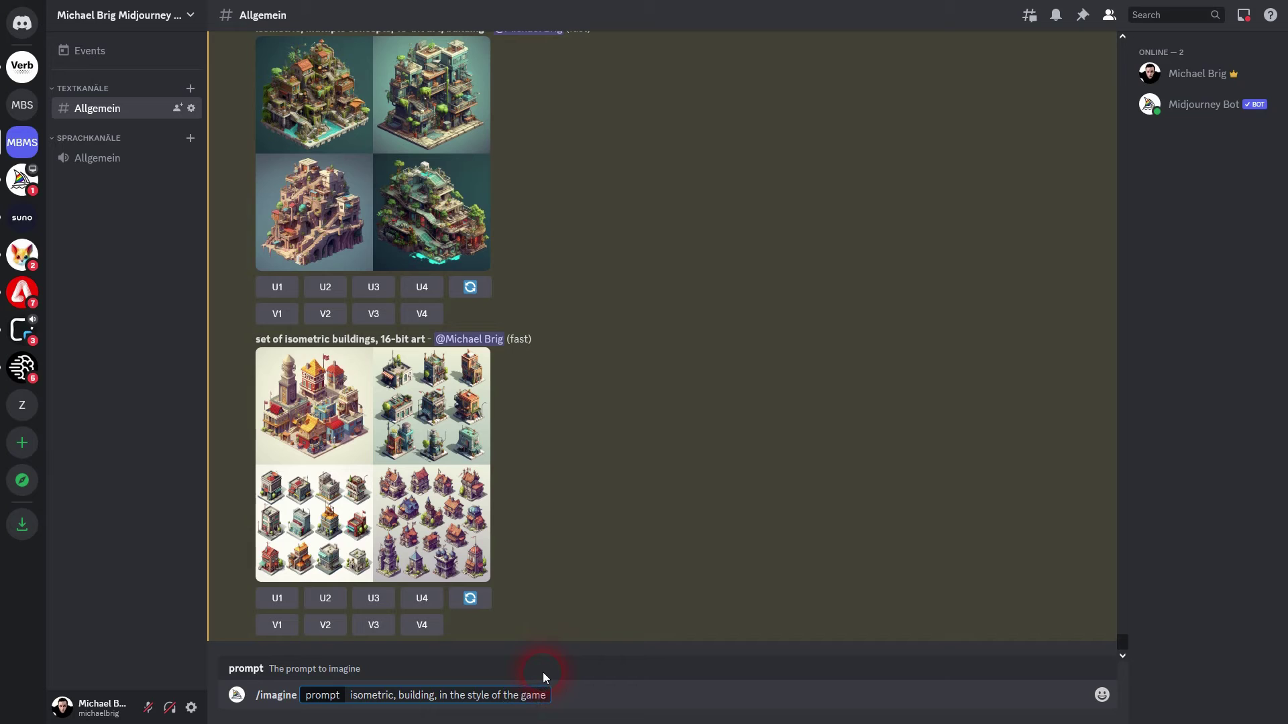
pyautogui.write('the game command and conquer')
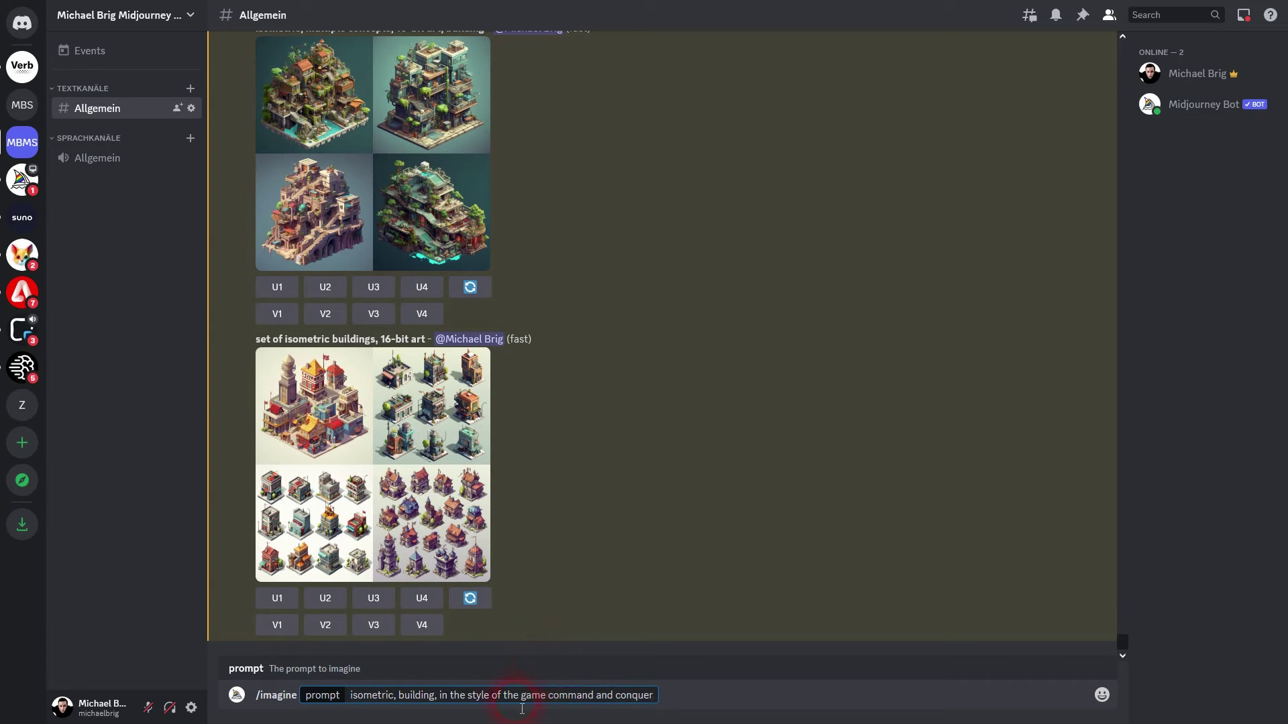
pyautogui.doubleClick(416, 698)
pyautogui.write('army base')
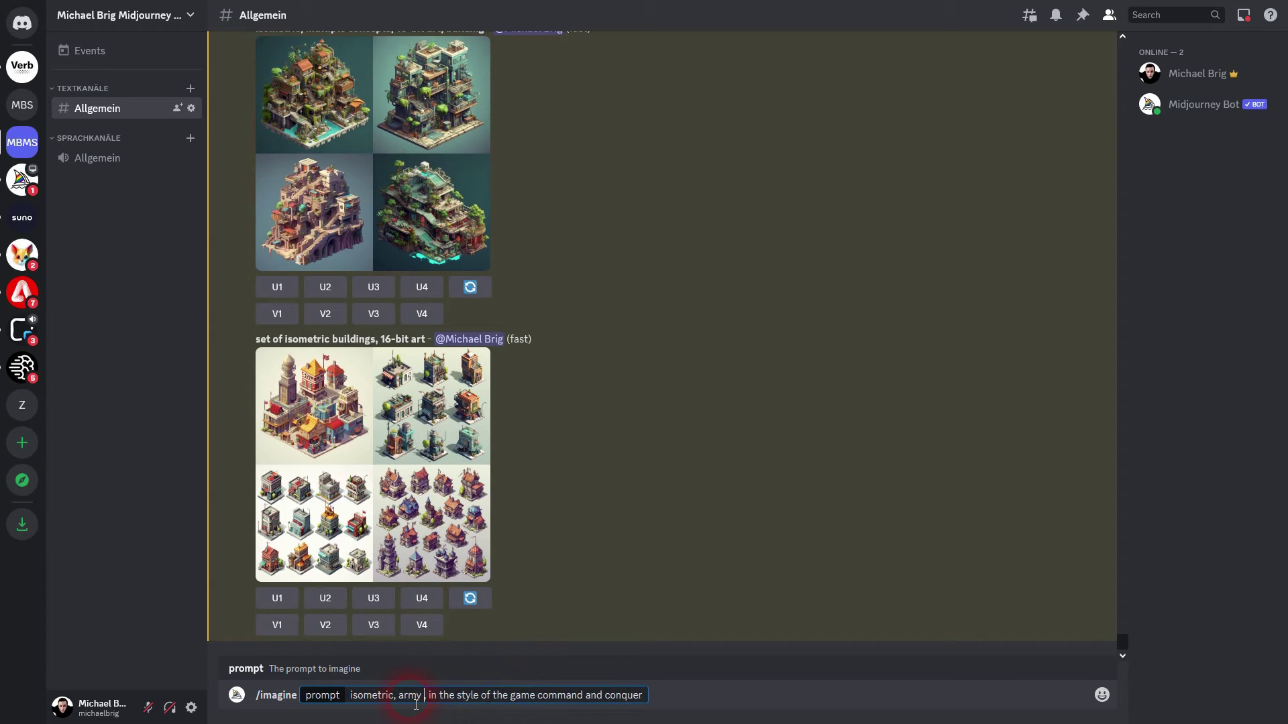
pyautogui.press('Return')
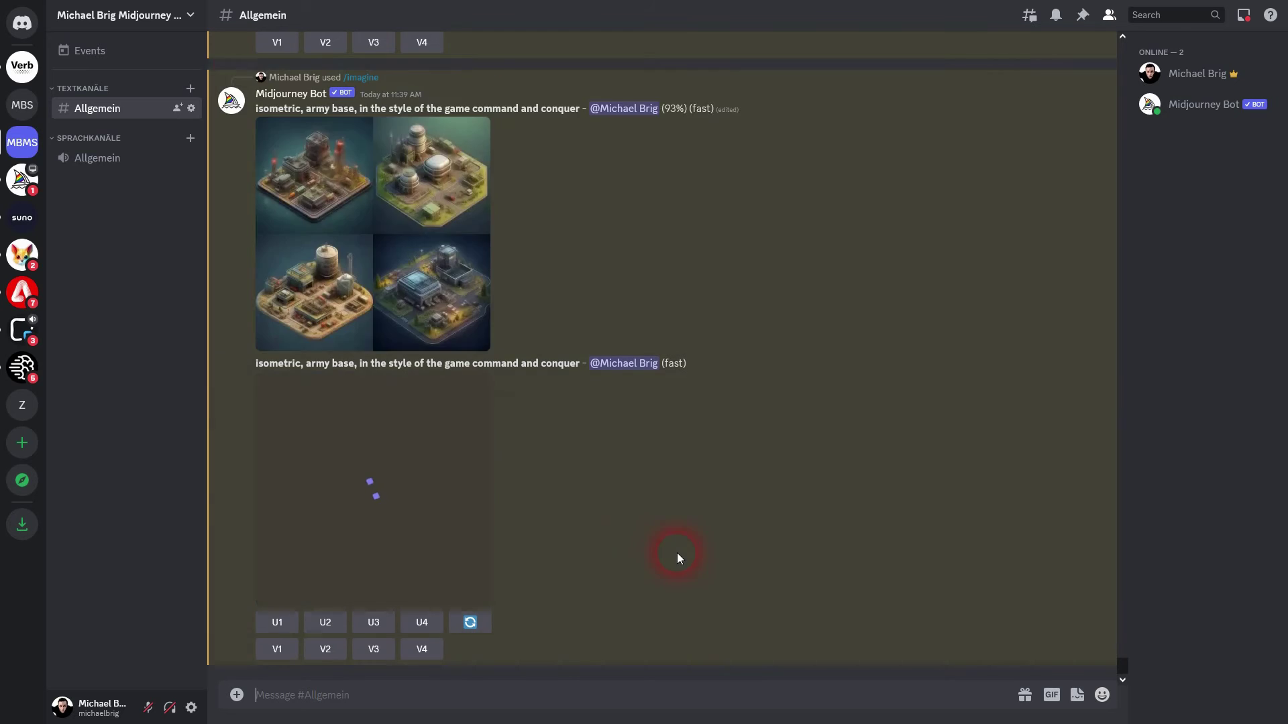
# - Inspect the army base grid enlarged, then select its full prompt text
pyautogui.click(486, 477)
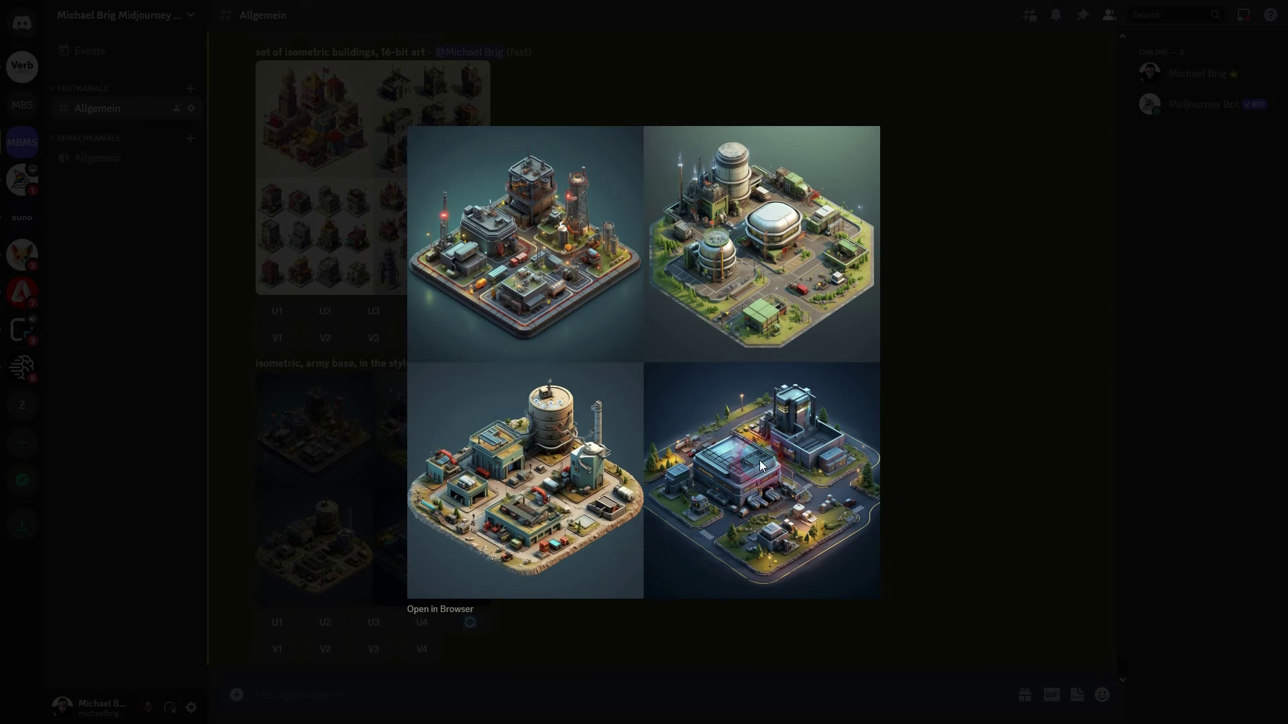
pyautogui.click(960, 384)
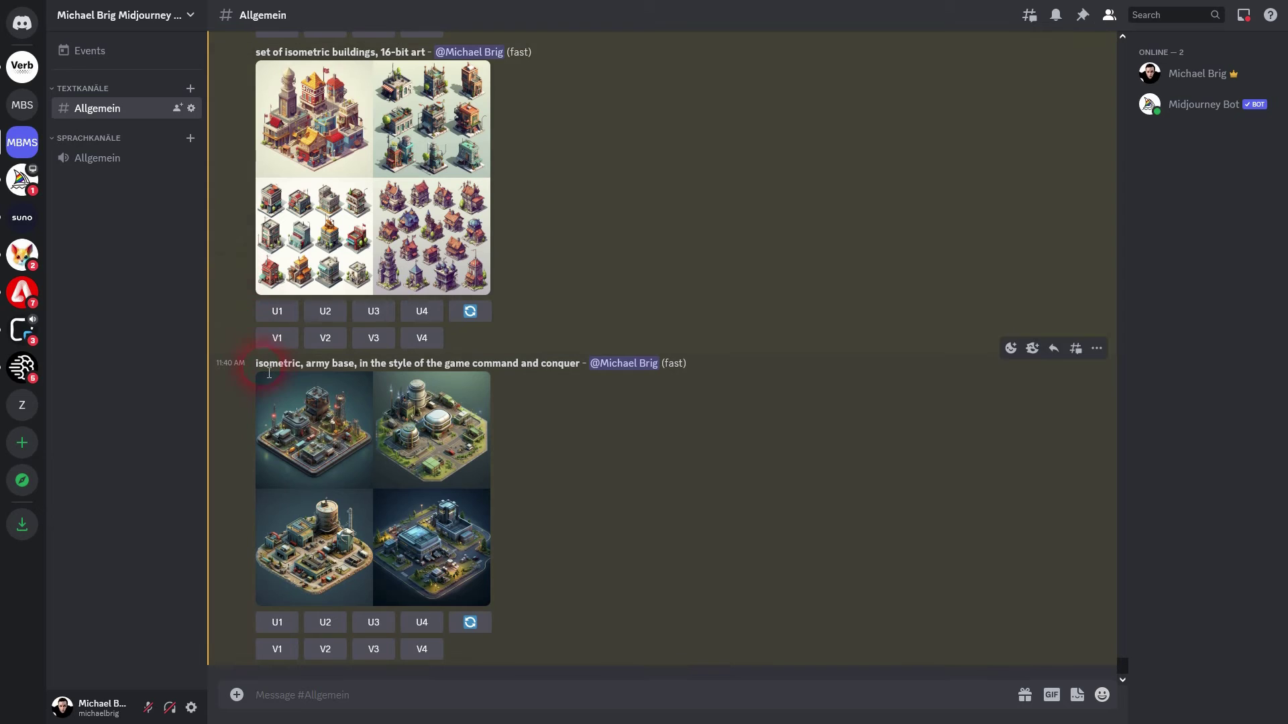
pyautogui.moveTo(399, 361); pyautogui.dragTo(585, 367)
pyautogui.hotkey('ctrl', 'c')
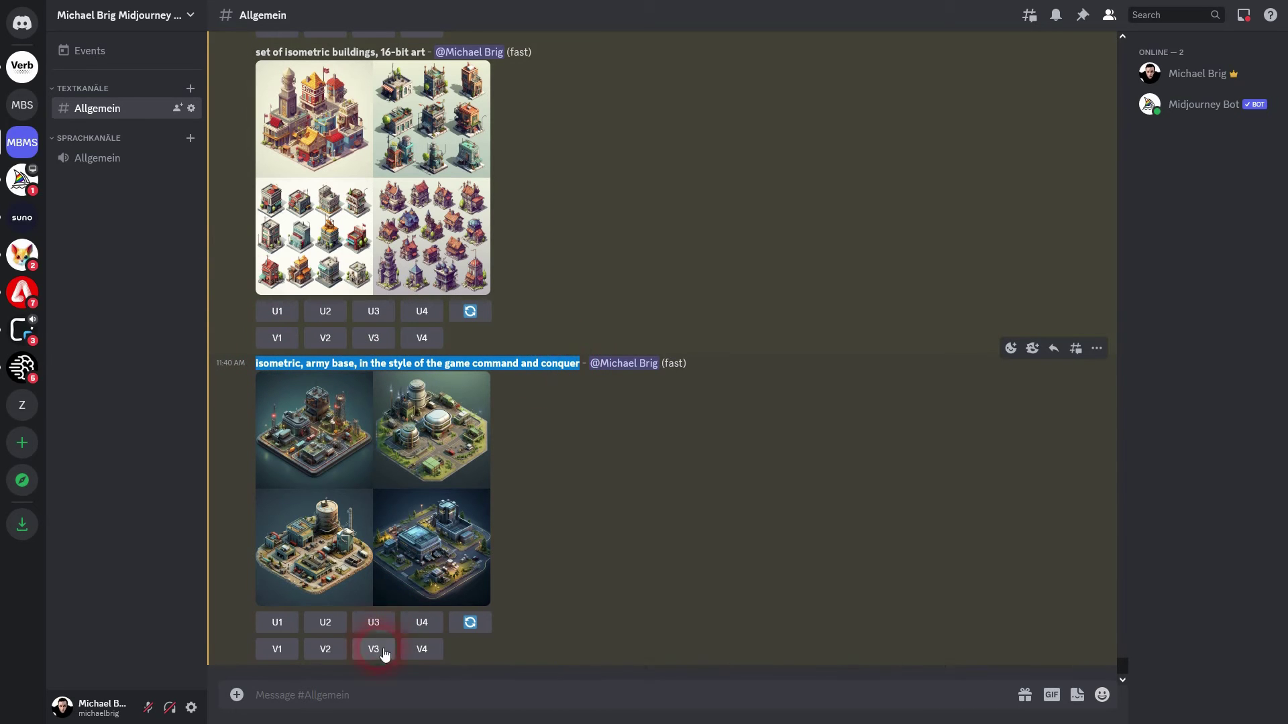
pyautogui.click(369, 704)
# - Send the pasted army base prompt with 'command and conquer' replaced by 'starcraft'
pyautogui.write('/imag')
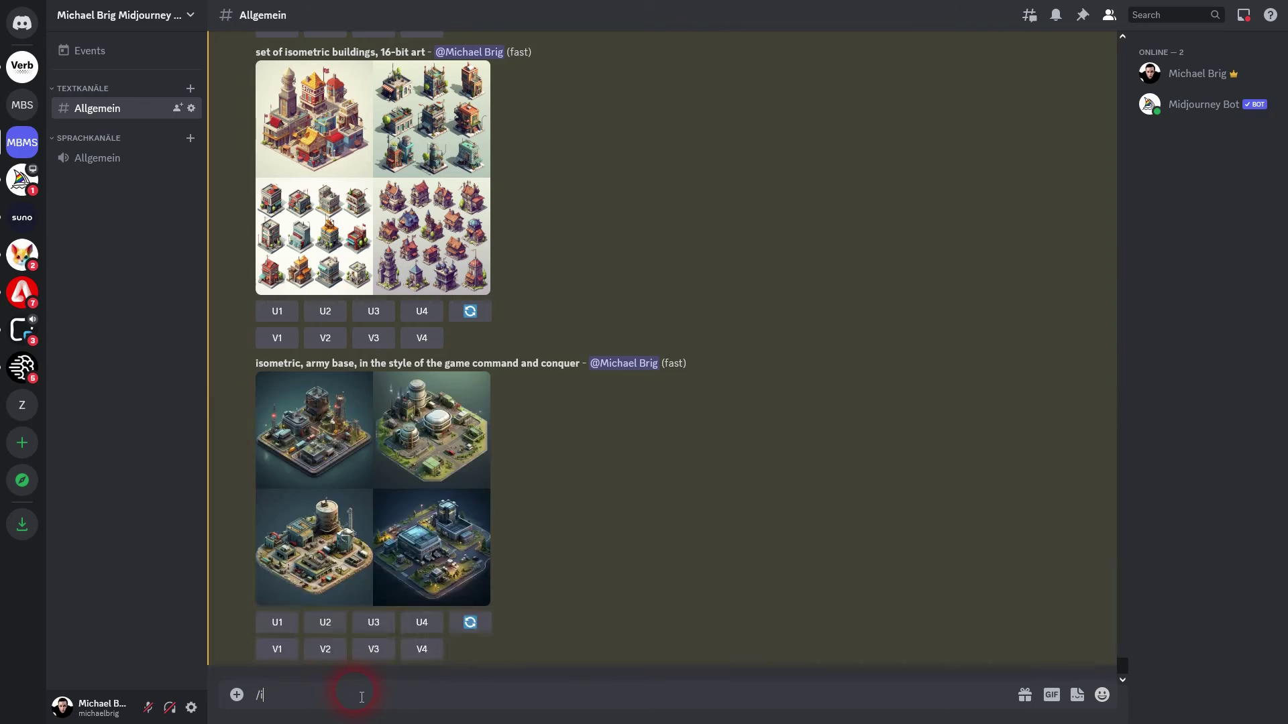
pyautogui.click(389, 660)
pyautogui.hotkey('ctrl', 'v')
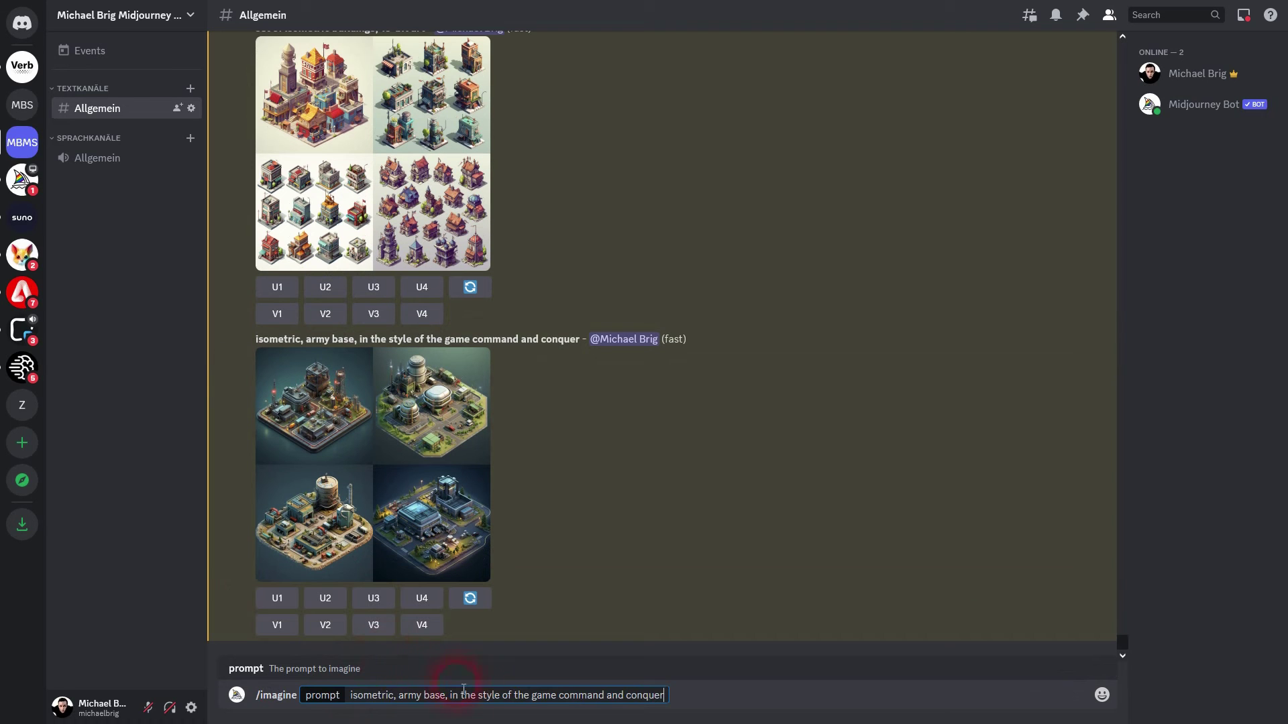
pyautogui.moveTo(558, 696); pyautogui.dragTo(661, 699)
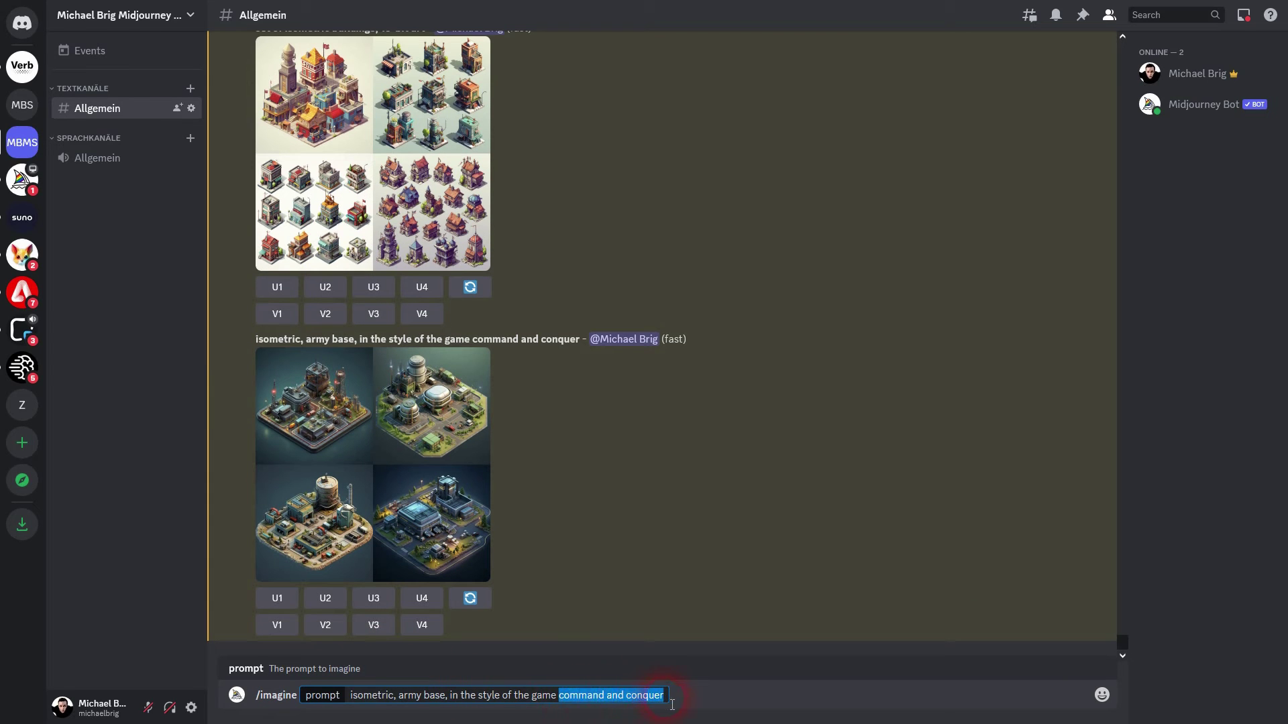
pyautogui.write('starca')
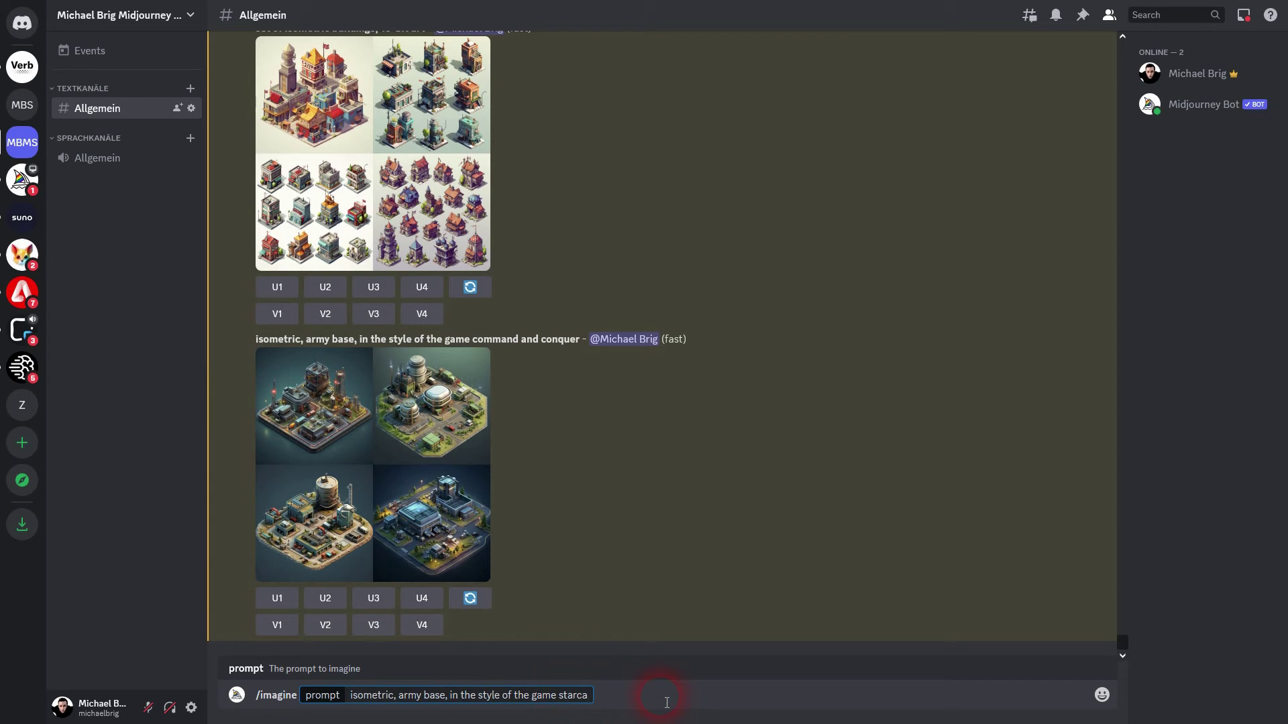
pyautogui.press('BackSpace')
pyautogui.write('raft')
pyautogui.press('Return')
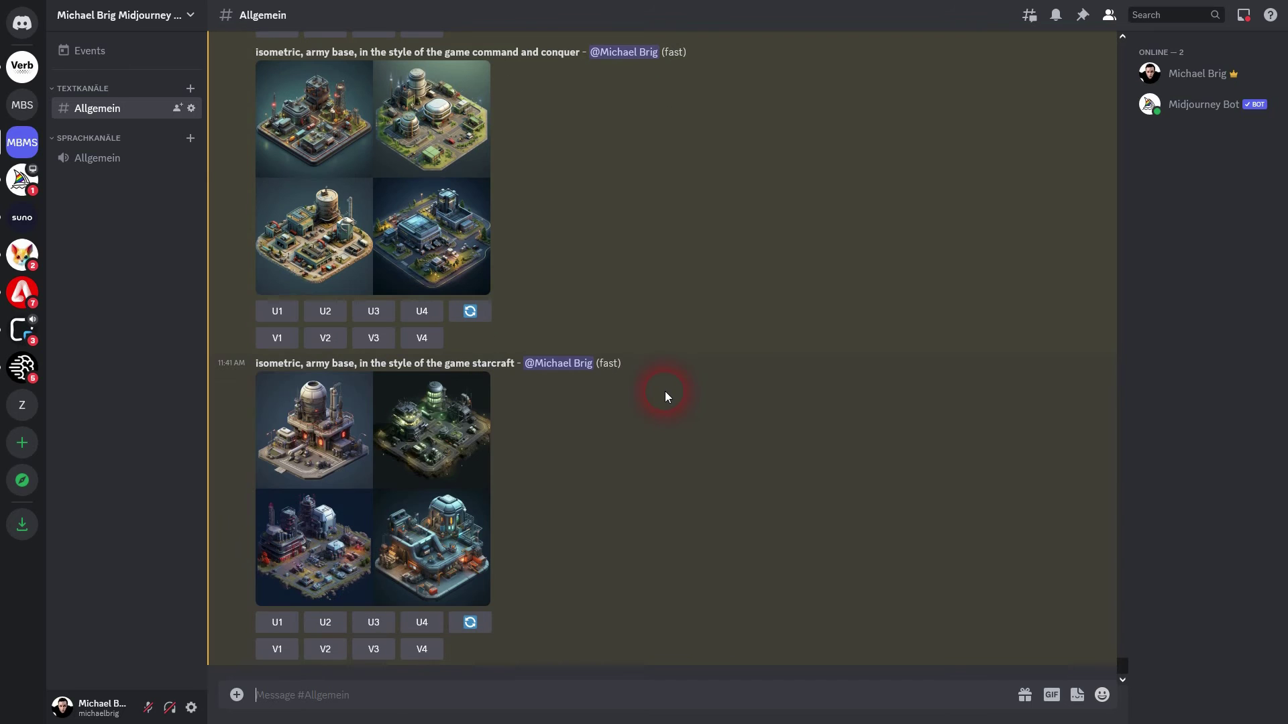
# - Compare the starcraft and Command & Conquer grids enlarged, then select the starcraft prompt text
pyautogui.click(365, 478)
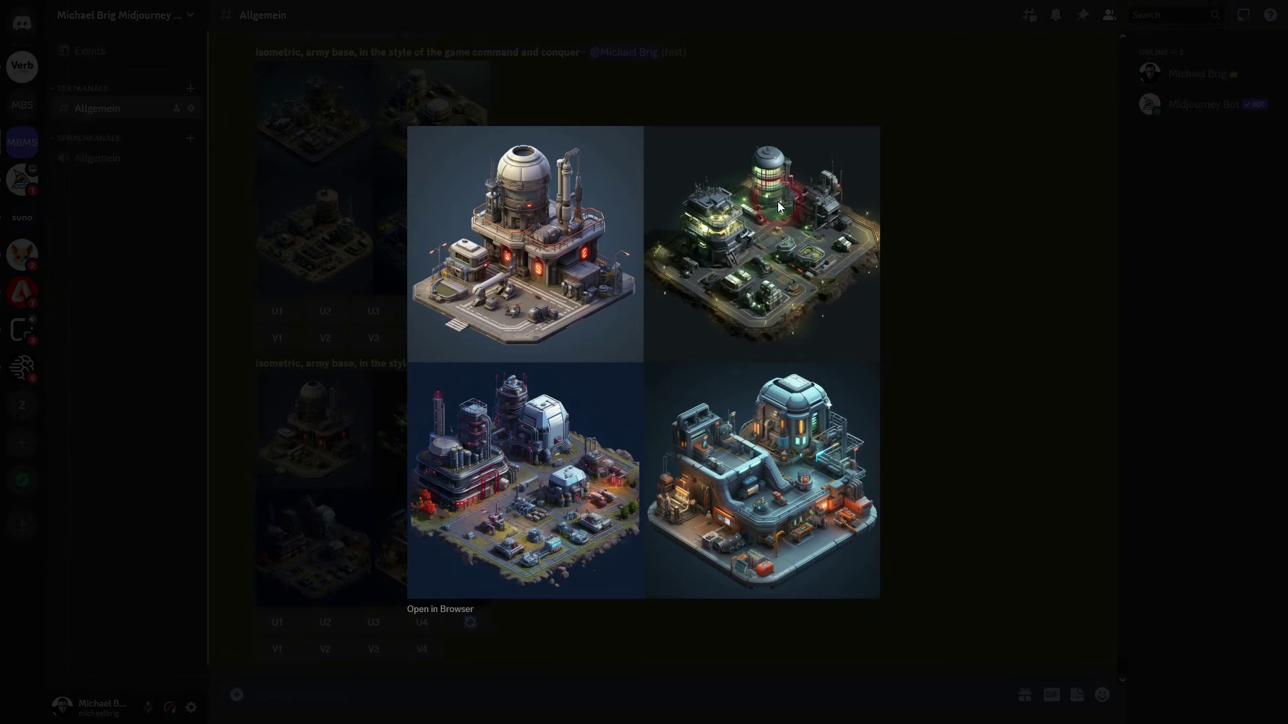
pyautogui.click(983, 432)
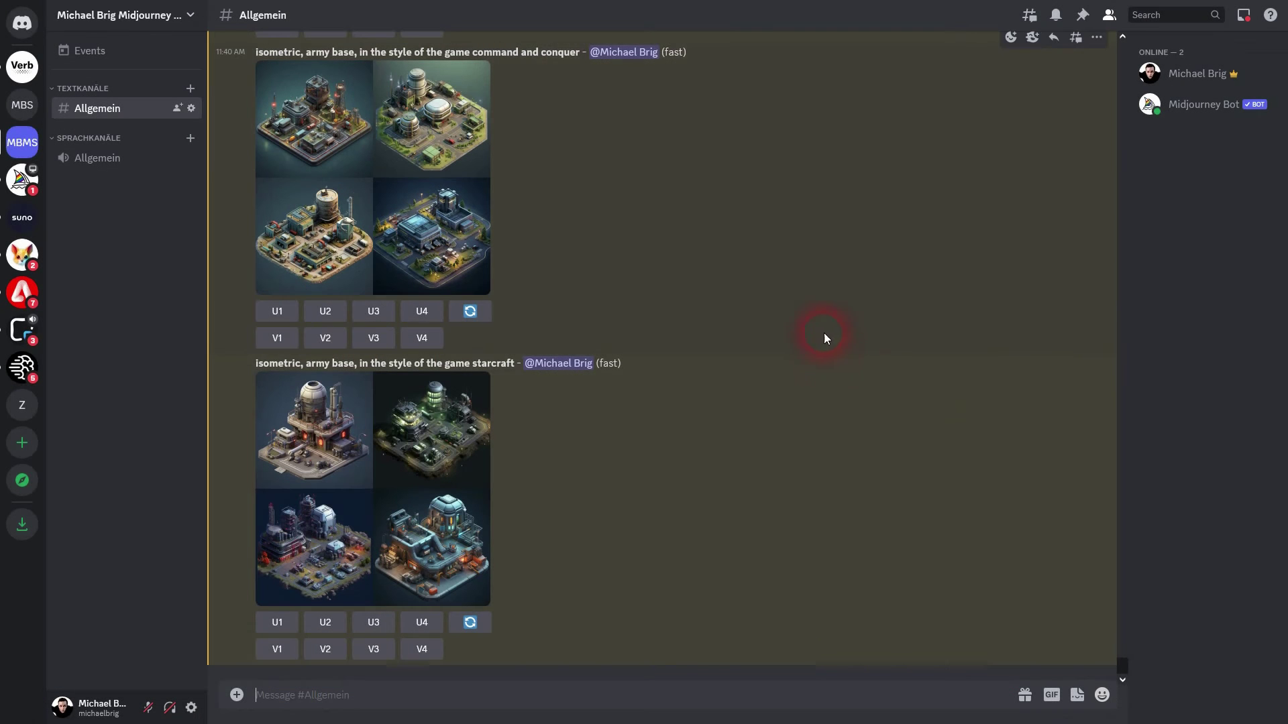
pyautogui.click(424, 177)
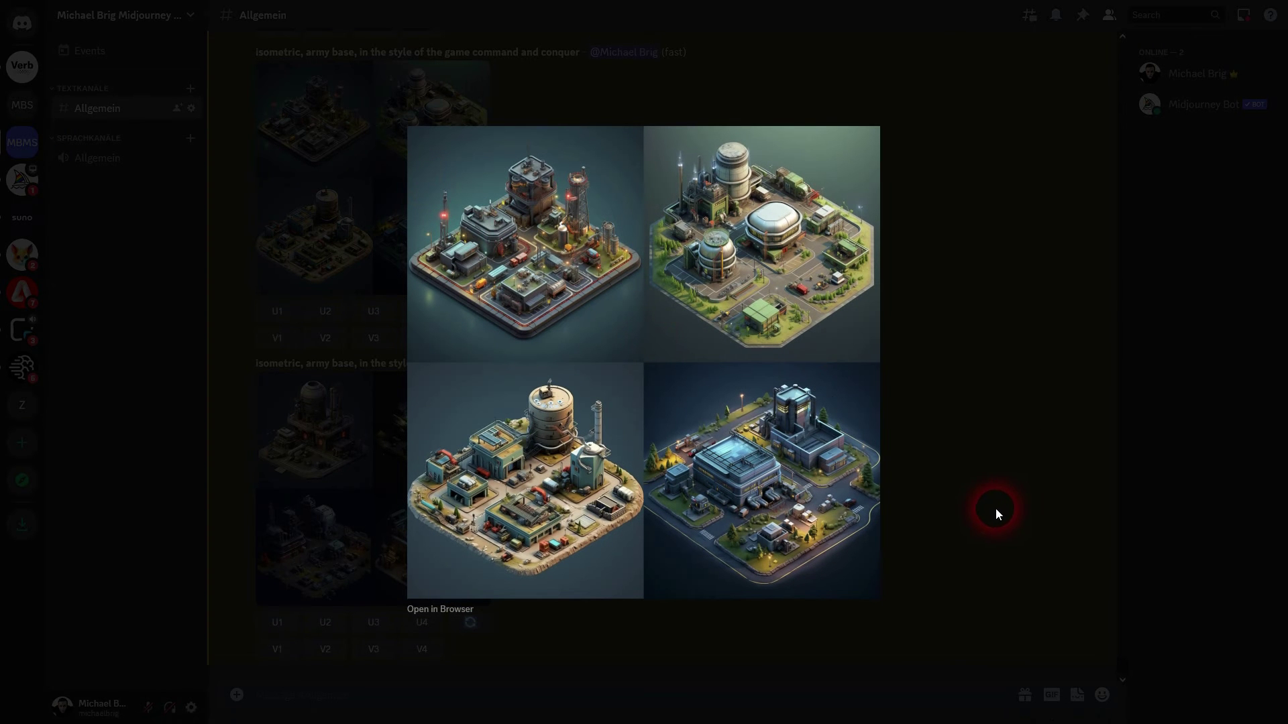
pyautogui.click(972, 509)
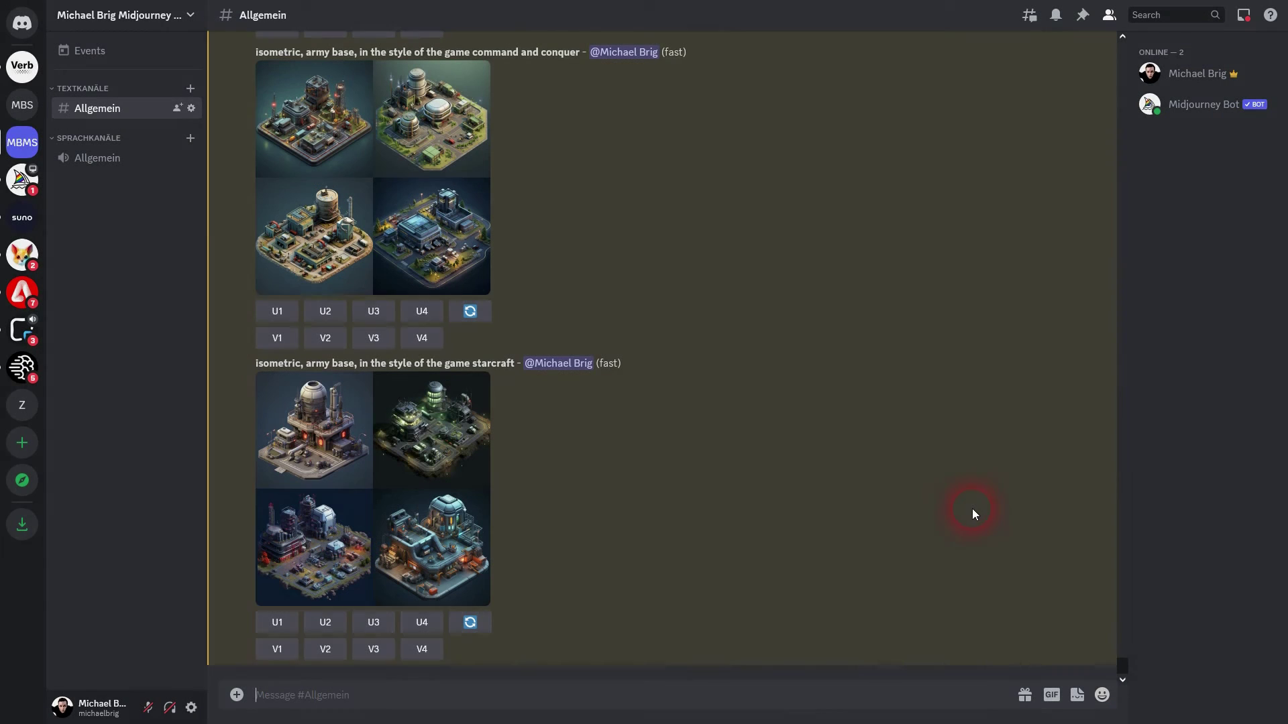
pyautogui.moveTo(306, 364); pyautogui.dragTo(356, 364)
pyautogui.moveTo(262, 371); pyautogui.dragTo(521, 370)
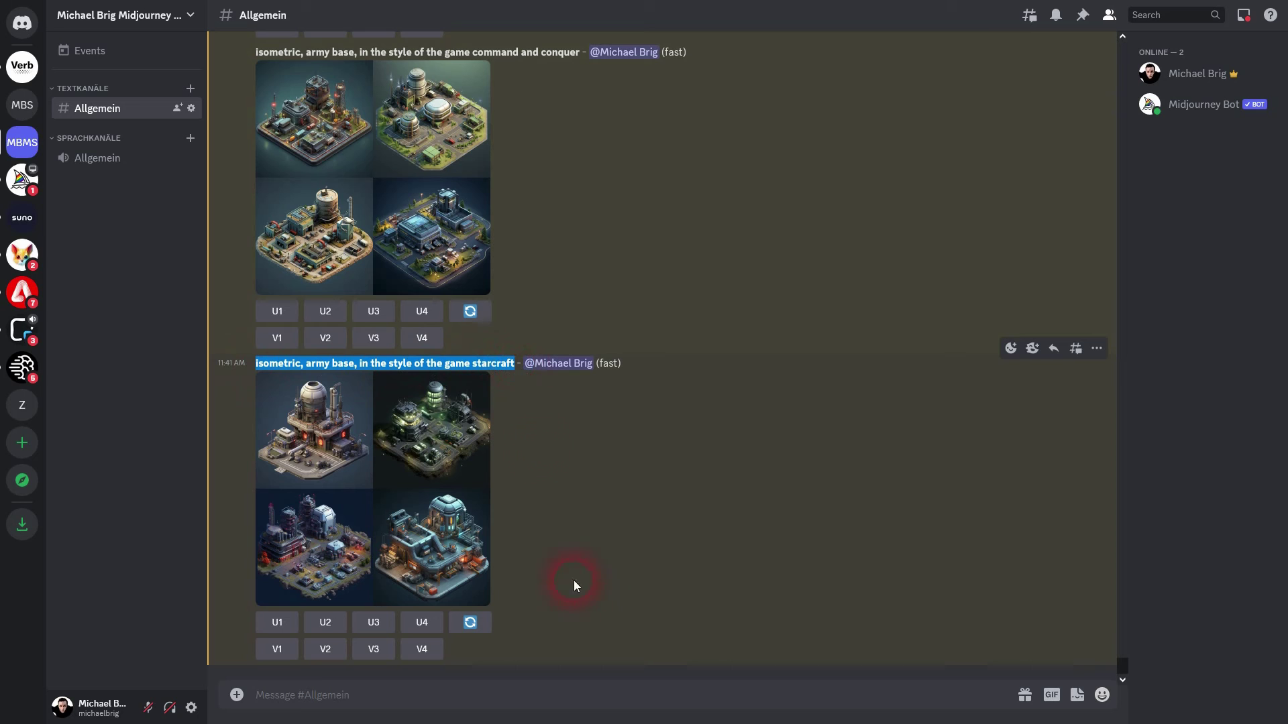
pyautogui.click(419, 697)
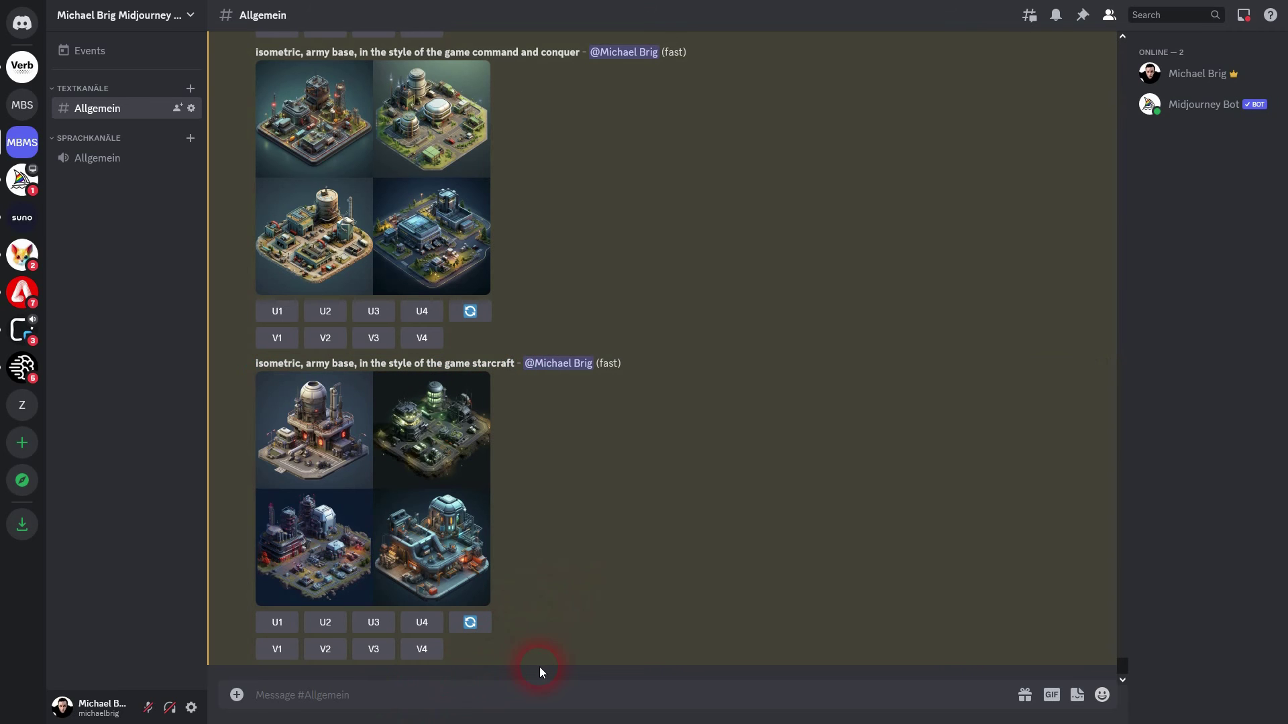
# - Send the prompt 'isometric, protons base, in the style of the game starcraft'
pyautogui.write('/ima')
pyautogui.click(531, 662)
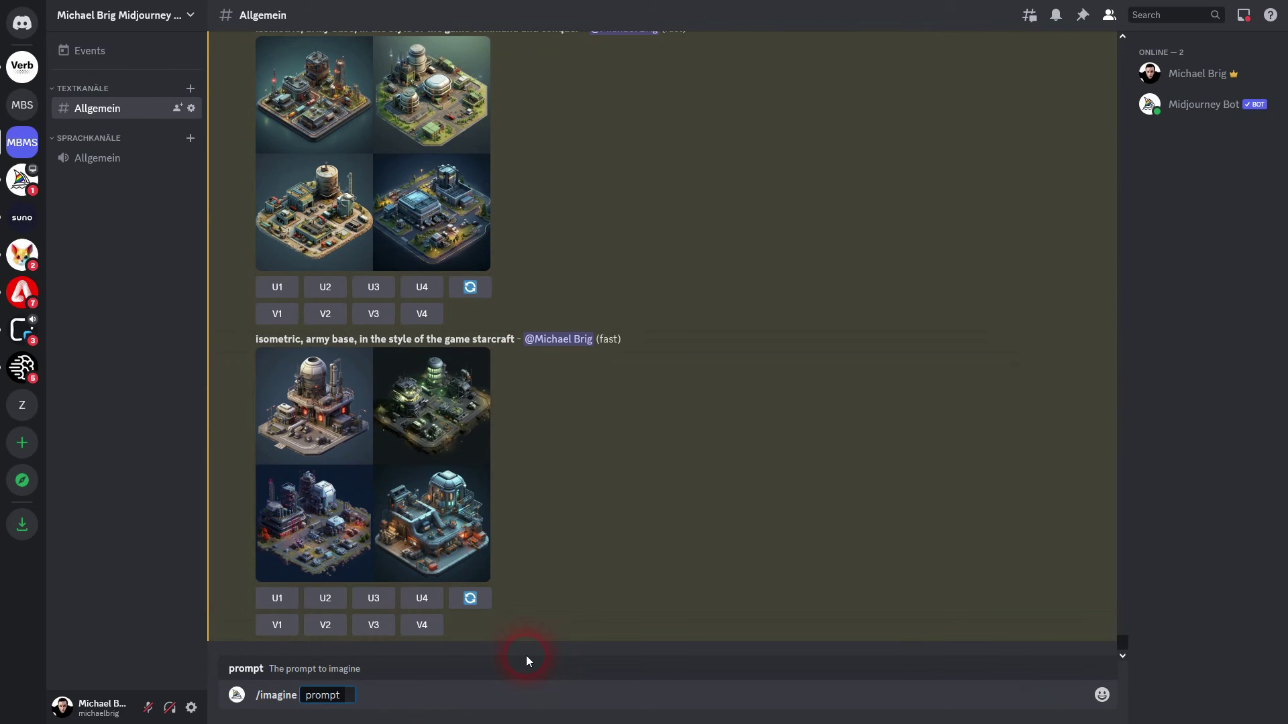
pyautogui.write('isometric, army base, in the style of the game starcraft')
pyautogui.doubleClick(413, 698)
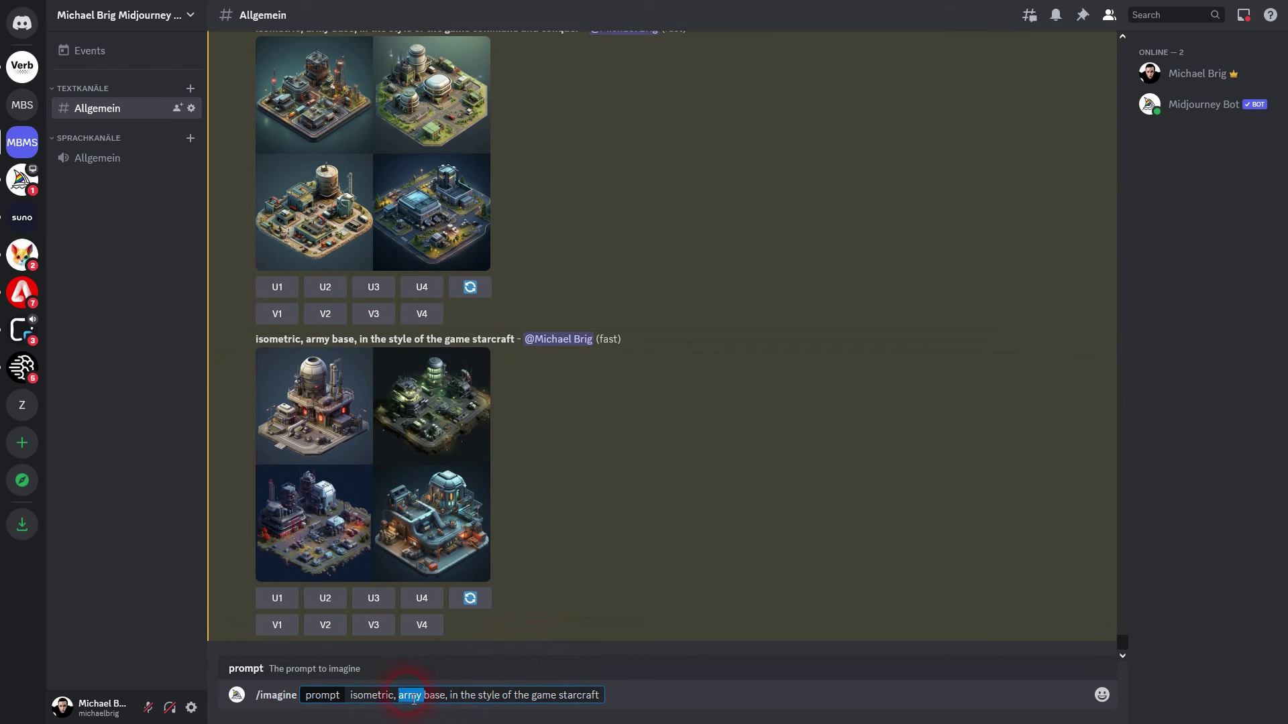
pyautogui.write('protons')
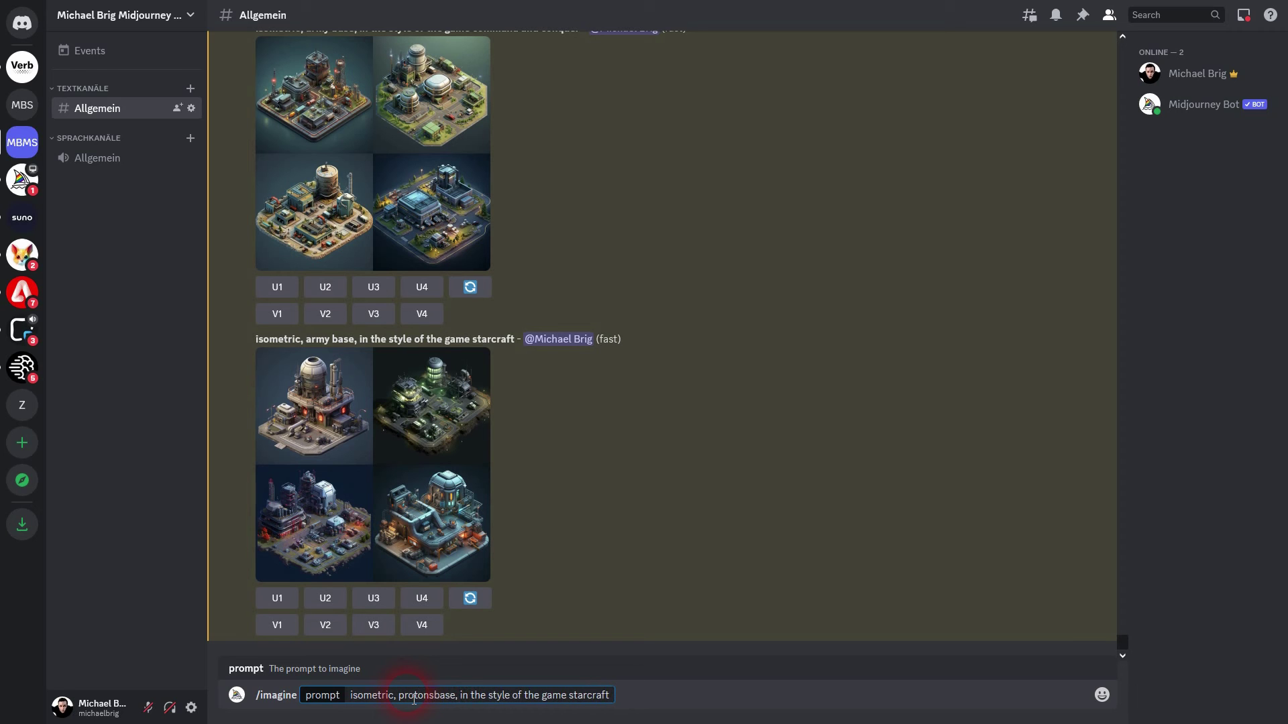
pyautogui.press('Return')
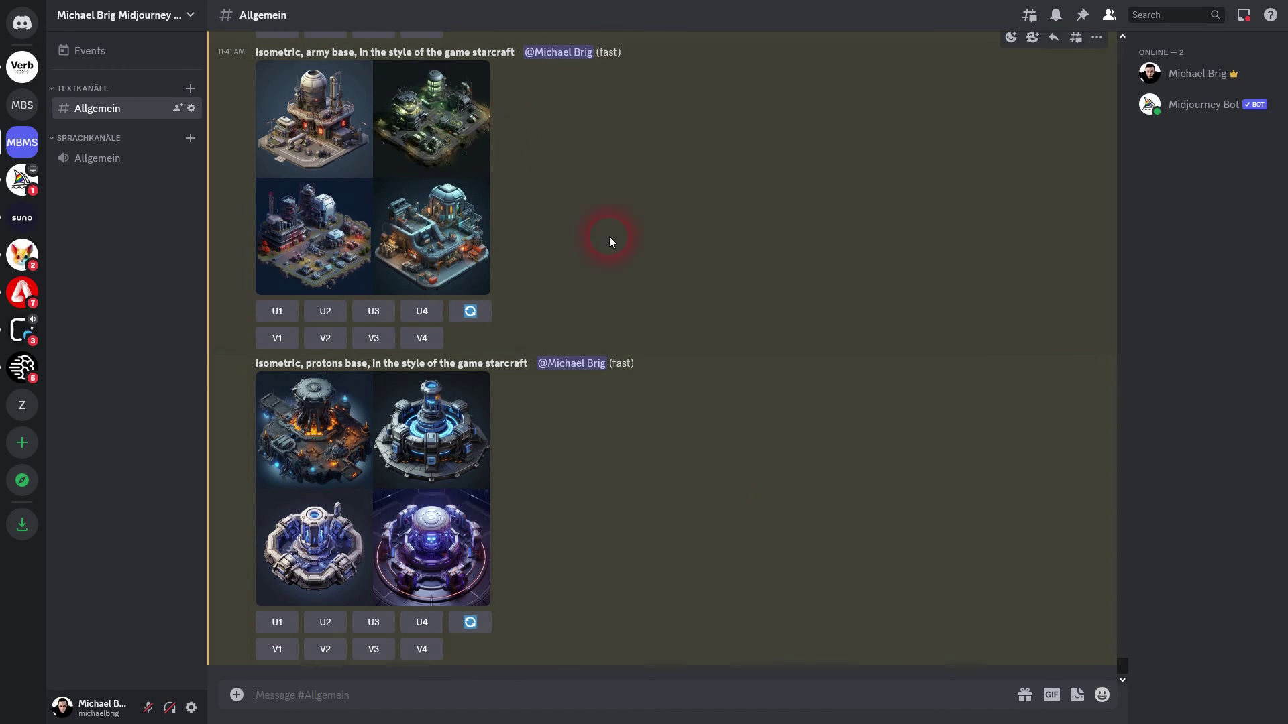
# - View the finished protons base grid enlarged, then close it
pyautogui.click(362, 564)
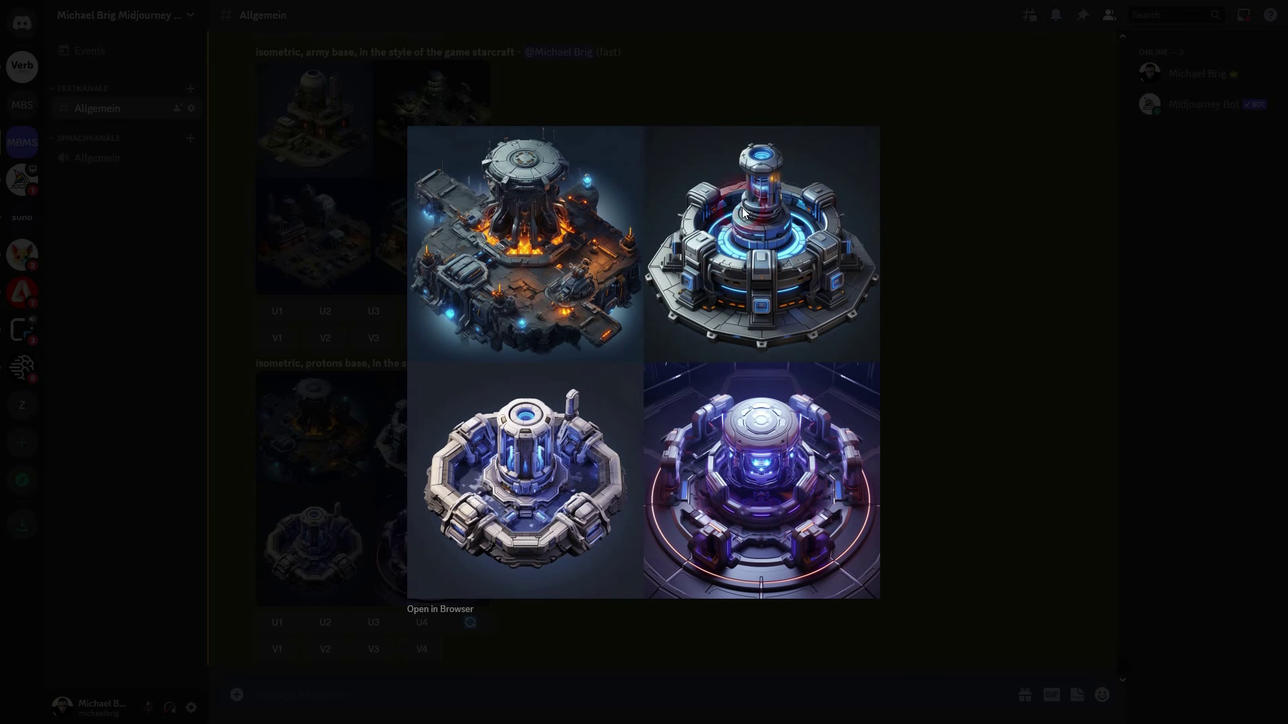
pyautogui.click(1045, 376)
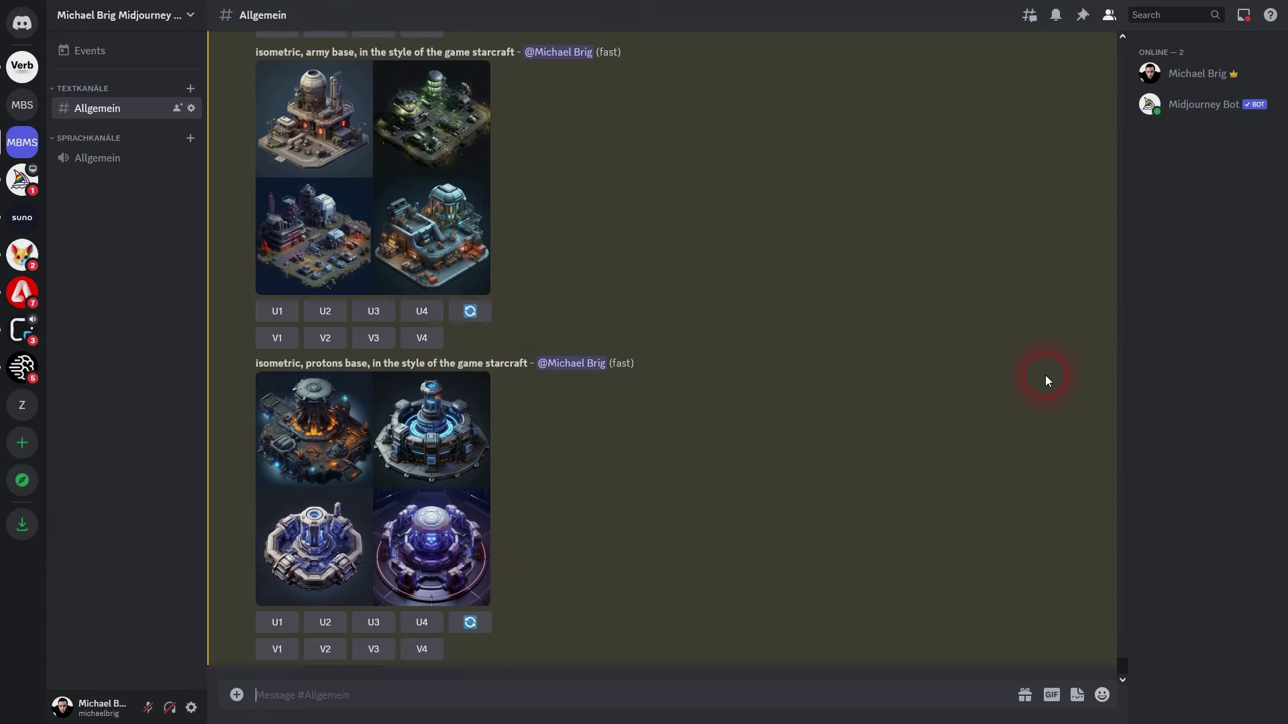
pyautogui.scroll(10, 599, 356)
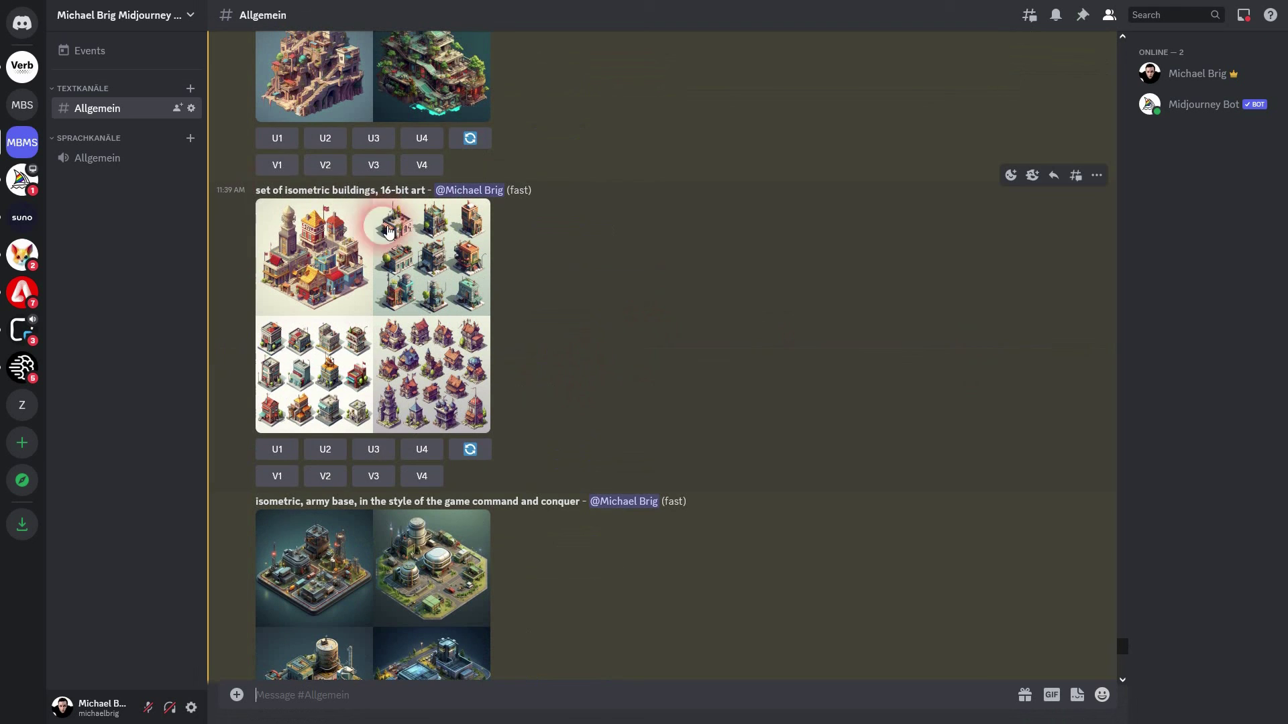
# - Select the full 'set of isometric buildings, 16-bit art' prompt text in the earlier message
pyautogui.moveTo(275, 199); pyautogui.dragTo(457, 206)
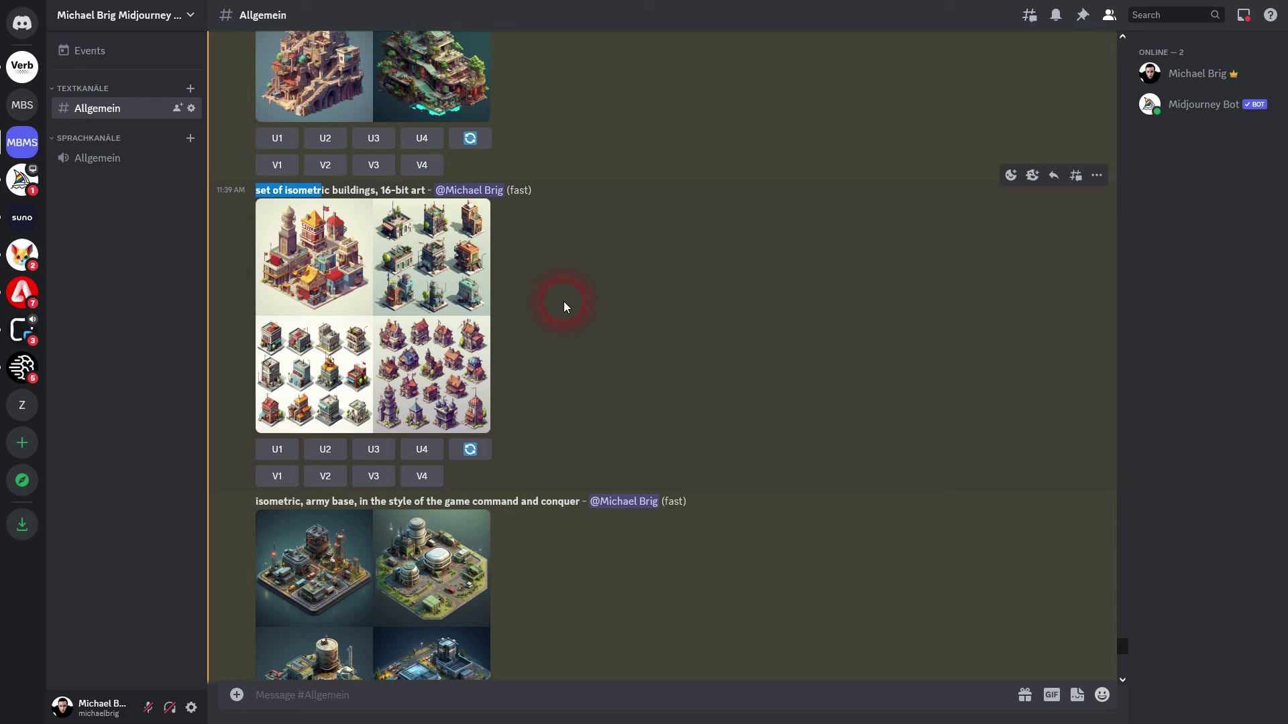
pyautogui.moveTo(427, 195); pyautogui.dragTo(250, 200)
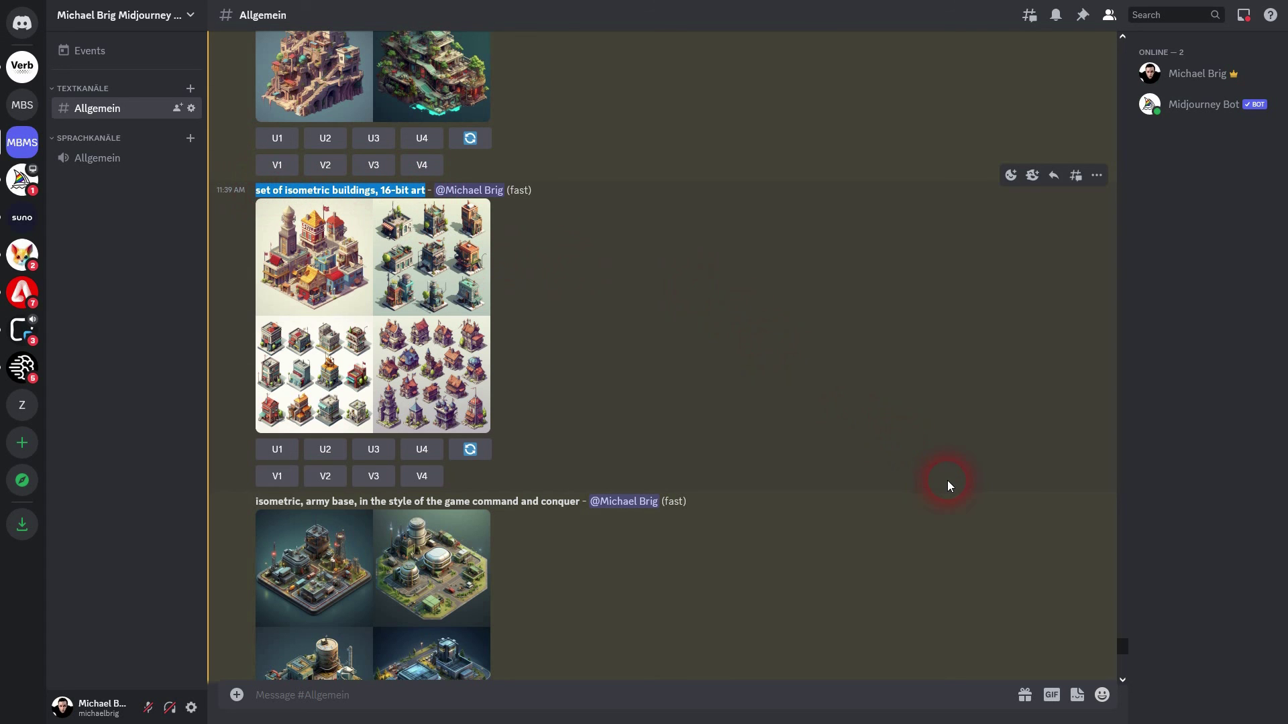